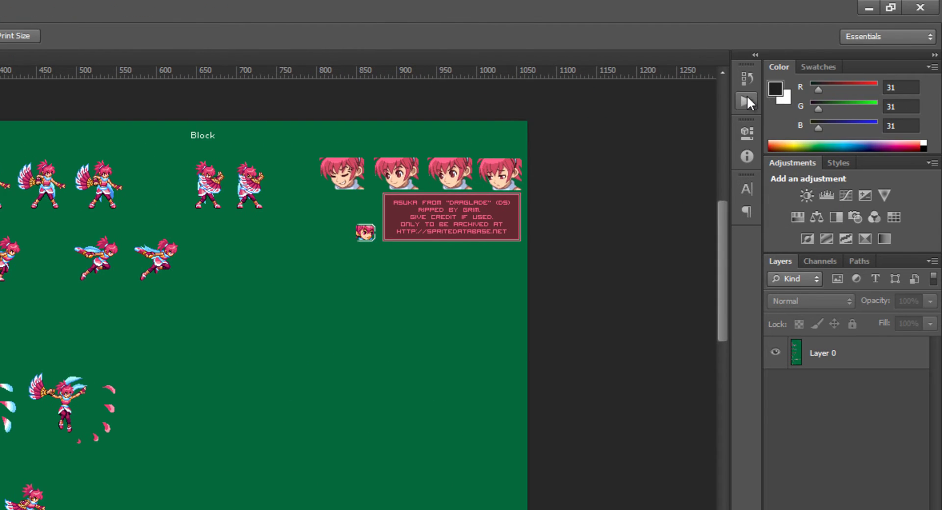
Step: Expand and collapse the recorded actions list, scrolling through the panel
{"action": "left_click", "coordinate": [746, 101]}
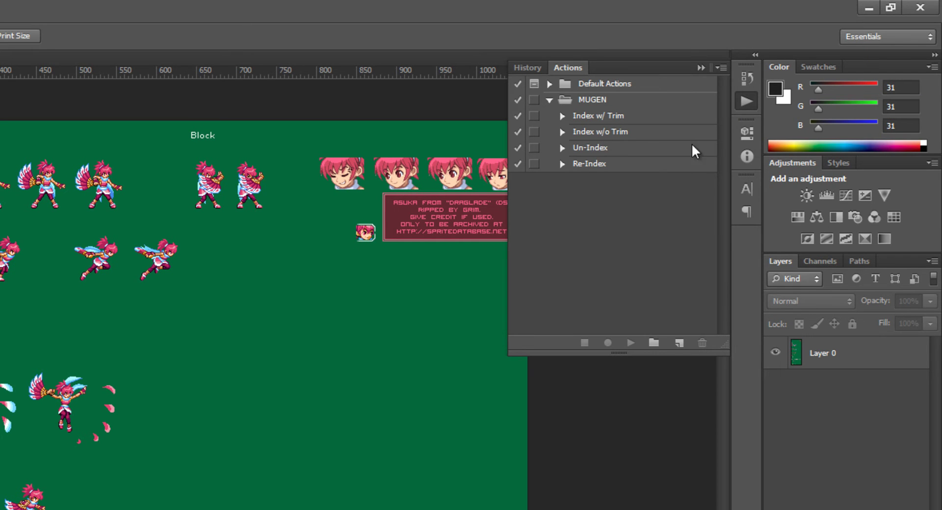
{"action": "left_click", "coordinate": [741, 93]}
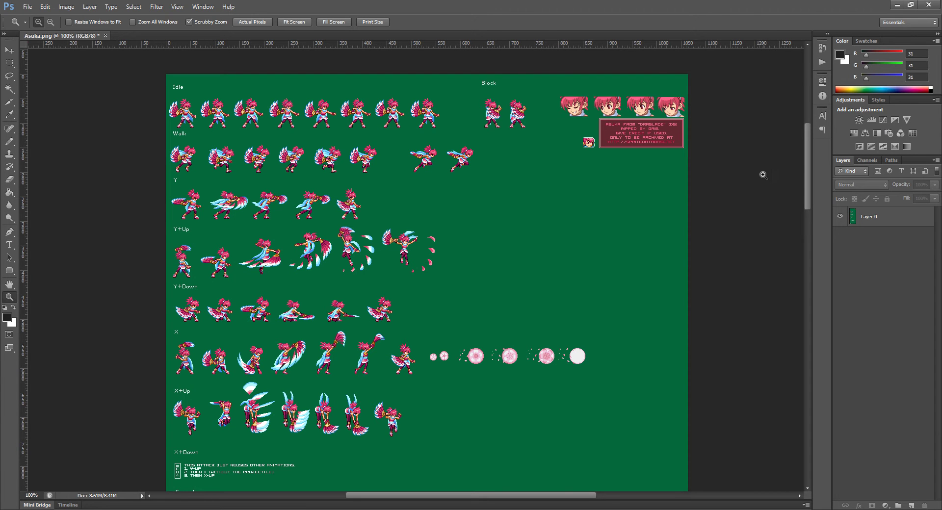
{"action": "scroll", "coordinate": [535, 189], "scroll_direction": "down", "scroll_amount": 3}
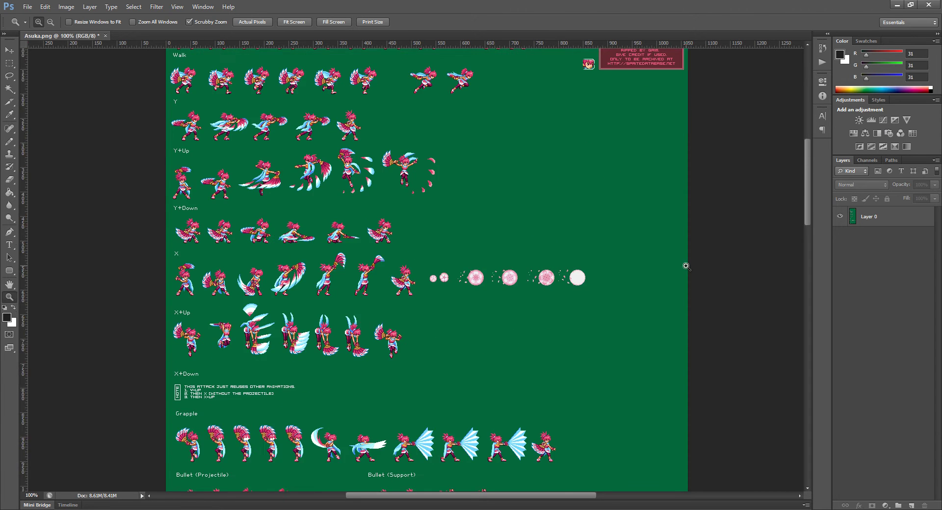
{"action": "scroll", "coordinate": [491, 245], "scroll_direction": "up", "scroll_amount": 5}
{"action": "scroll", "coordinate": [490, 235], "scroll_direction": "down", "scroll_amount": 2}
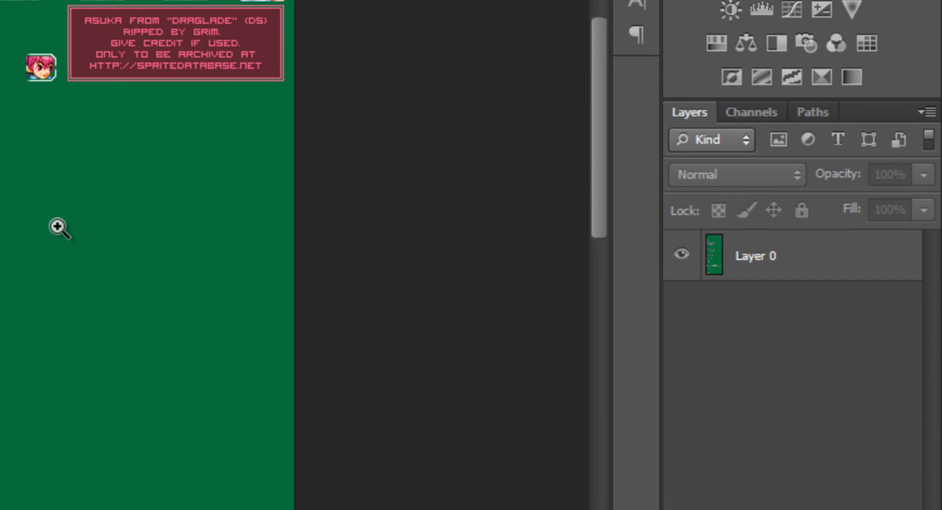
Step: Select Layer 0 and toggle its lock, leaving its name and blending options unchanged
{"action": "left_click", "coordinate": [765, 256]}
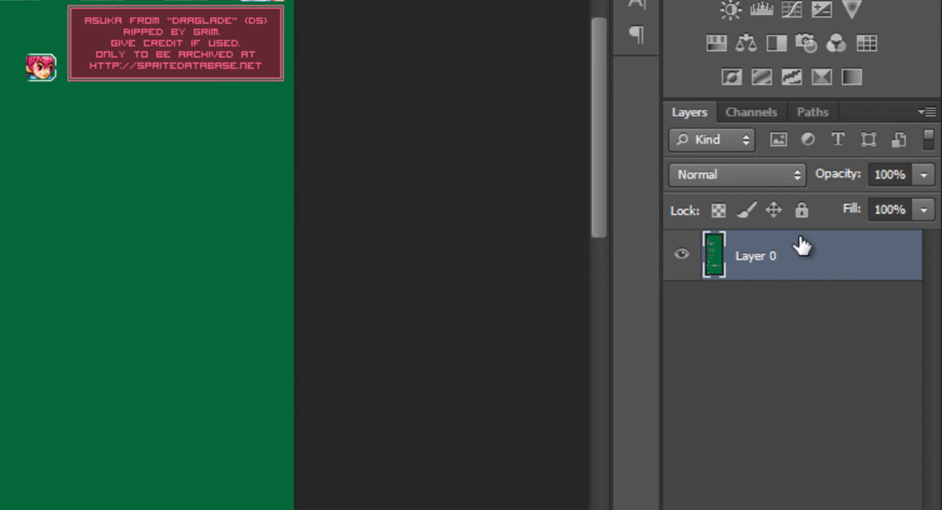
{"action": "double_click", "coordinate": [780, 256]}
{"action": "left_click", "coordinate": [801, 351]}
{"action": "left_click", "coordinate": [861, 258]}
{"action": "left_click", "coordinate": [799, 212]}
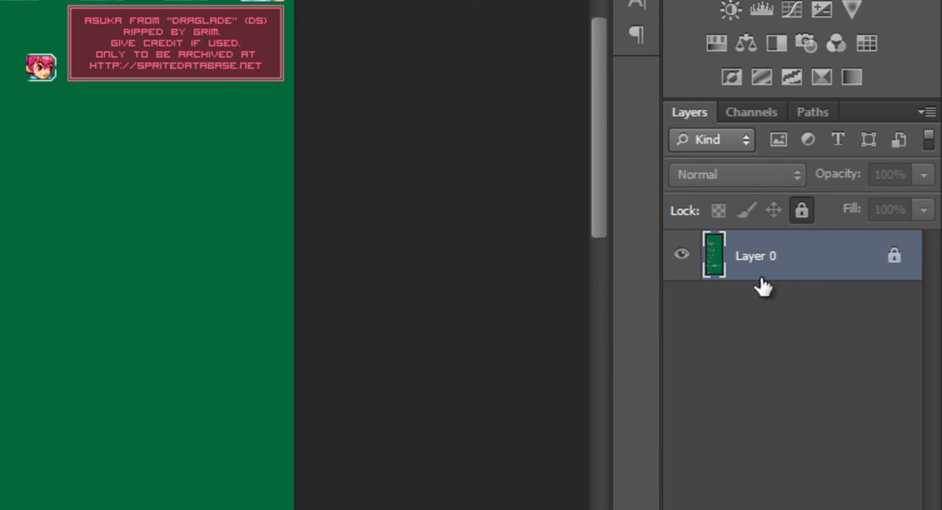
{"action": "left_click", "coordinate": [801, 211]}
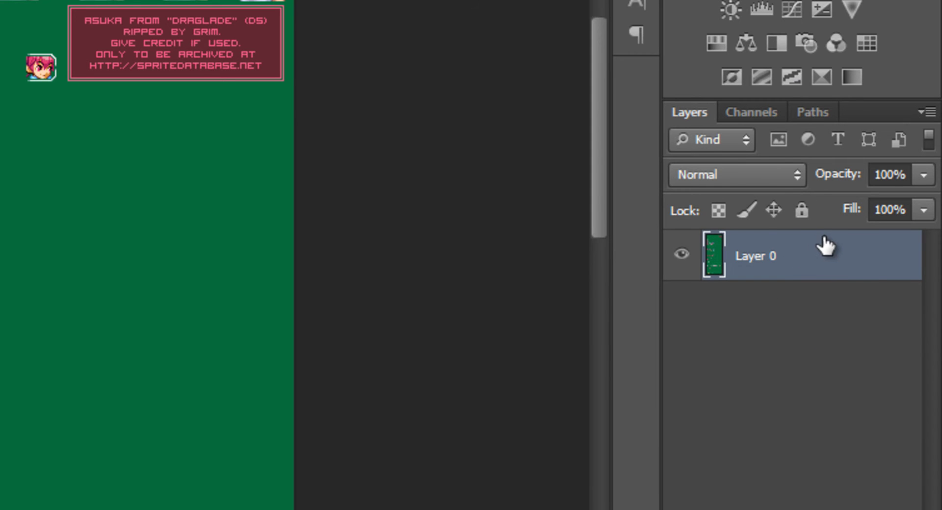
{"action": "double_click", "coordinate": [814, 261]}
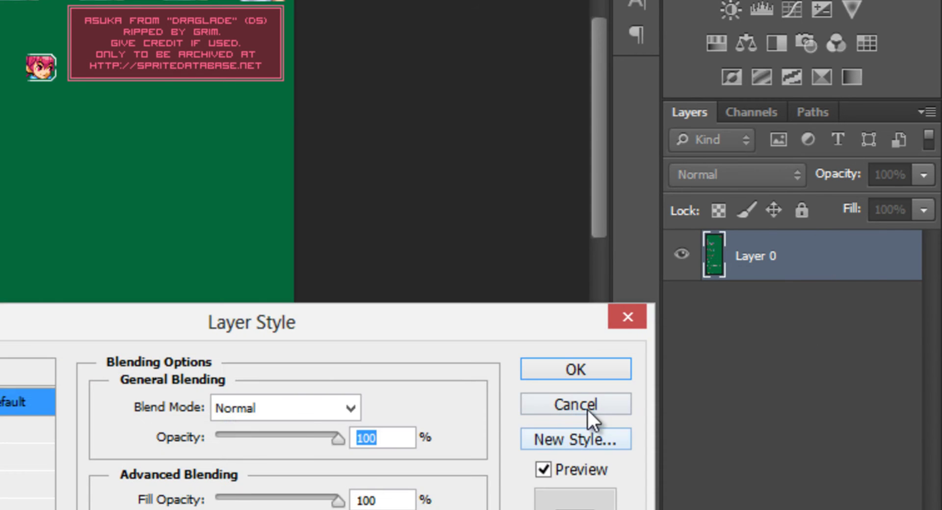
{"action": "left_click", "coordinate": [586, 410]}
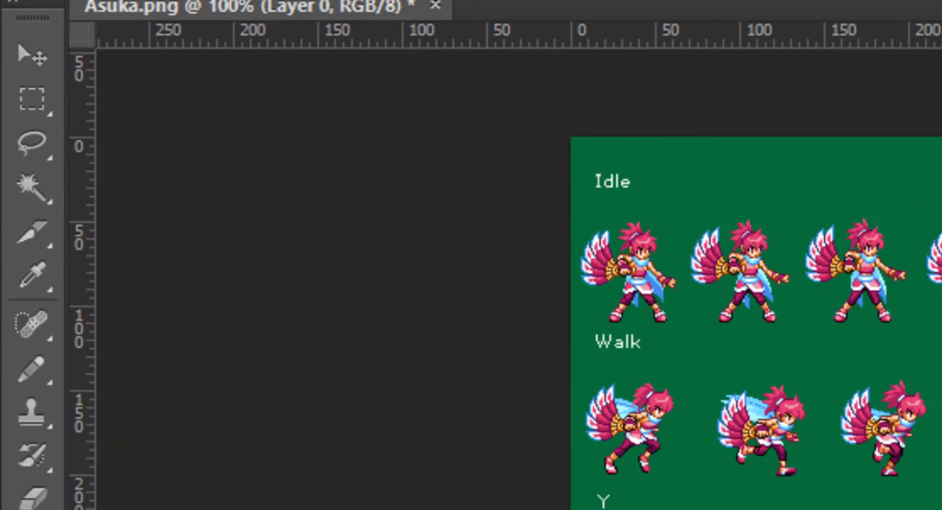
Step: Sample the sheet's green background (R 5, G 105, B 61) as foreground colour with the Eyedropper
{"action": "key", "text": "i"}
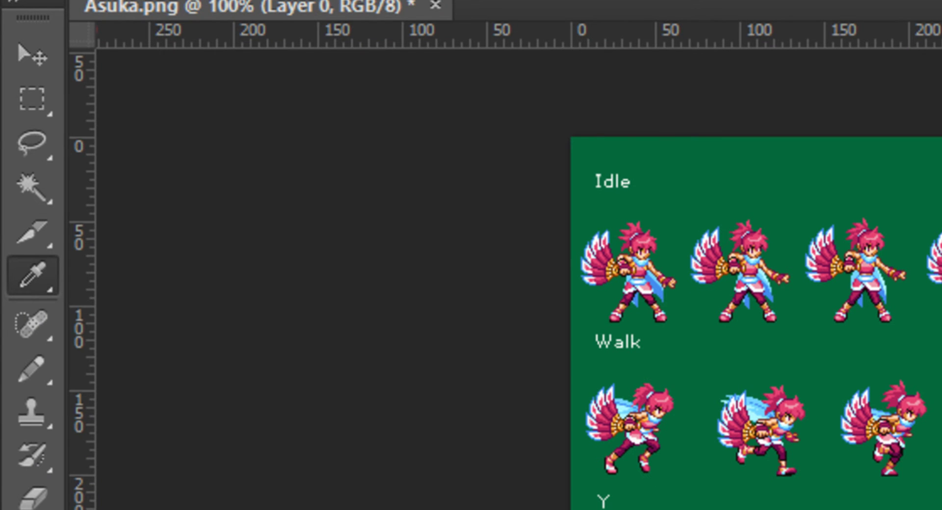
{"action": "right_click", "coordinate": [39, 290]}
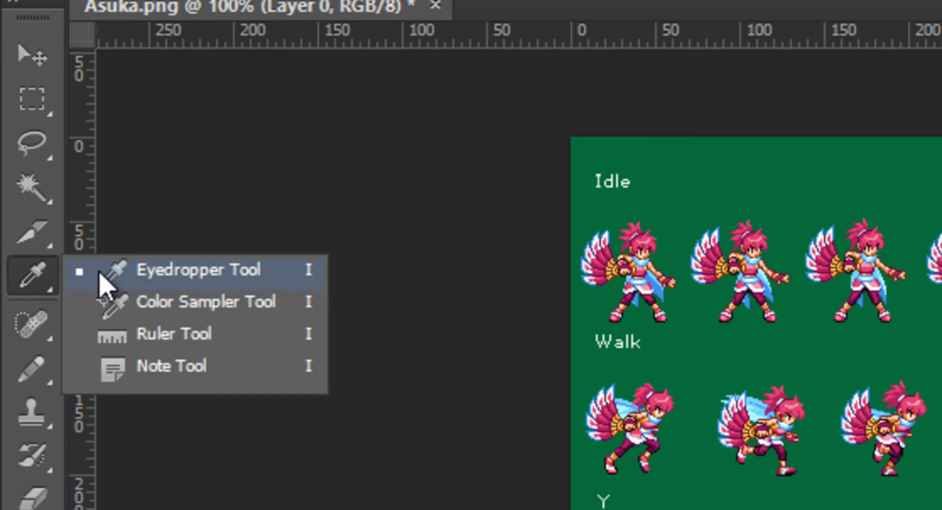
{"action": "left_click", "coordinate": [142, 274]}
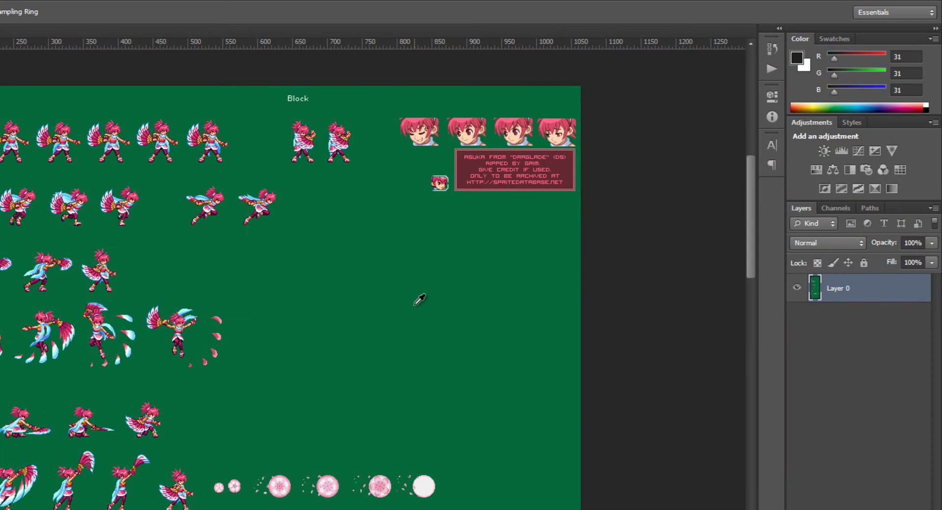
{"action": "left_click_drag", "start_coordinate": [419, 299], "coordinate": [463, 313]}
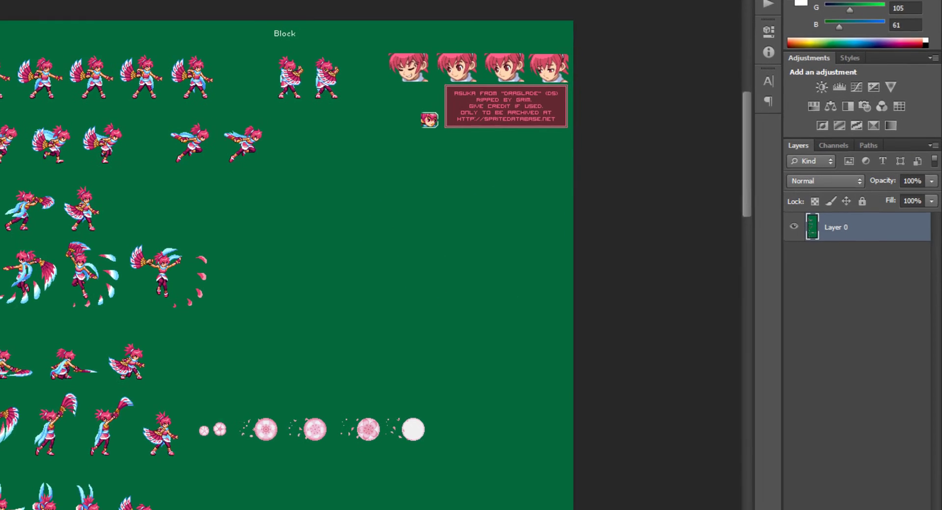
Step: Create Layer 1 beneath Layer 0, fill it with the sampled green, then reselect Layer 0
{"action": "left_click", "coordinate": [894, 503]}
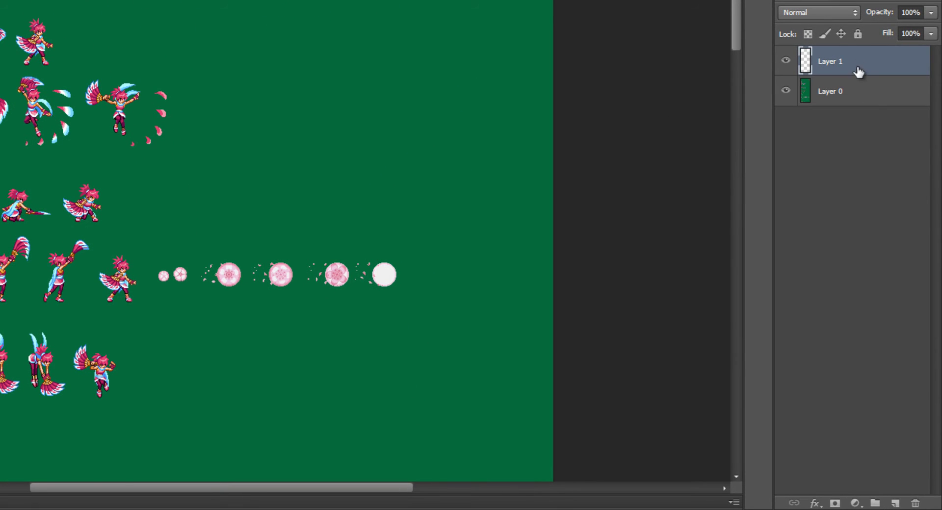
{"action": "left_click_drag", "start_coordinate": [858, 65], "coordinate": [870, 179]}
{"action": "key", "text": "alt+BackSpace"}
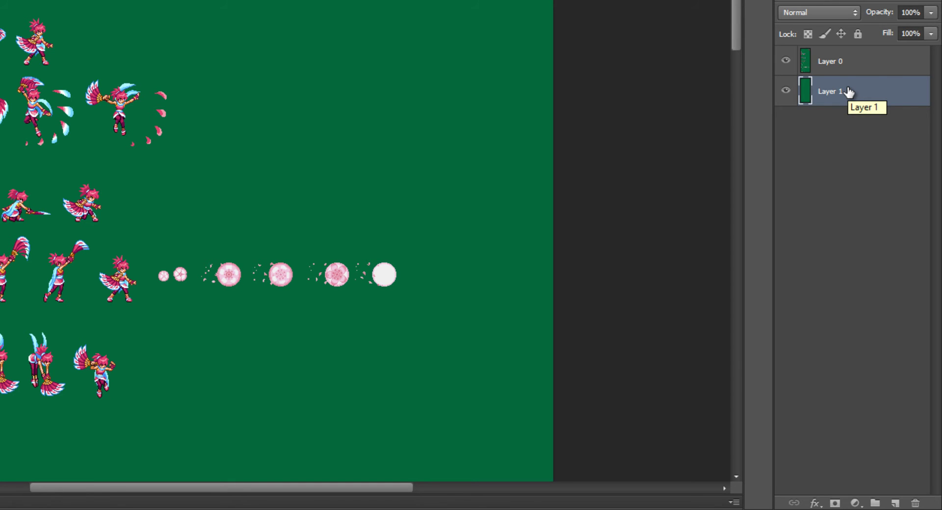
{"action": "left_click", "coordinate": [854, 63]}
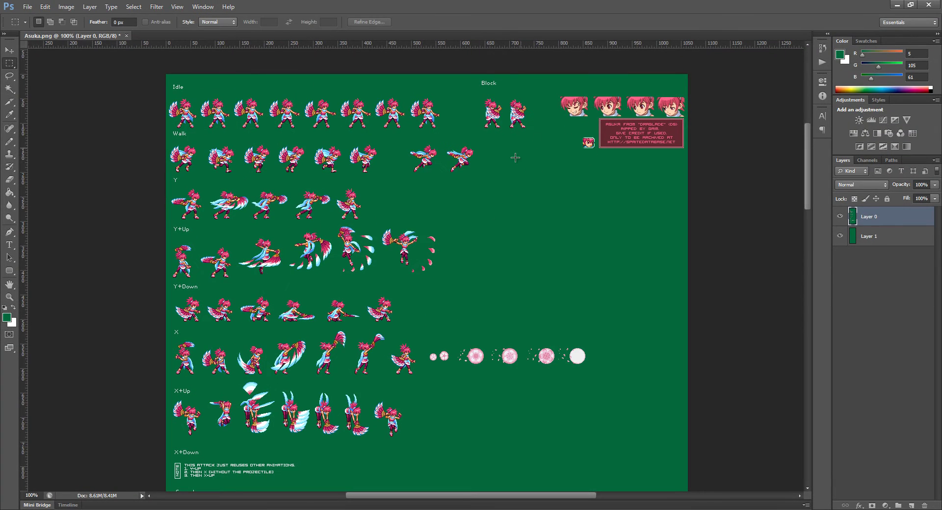
Step: Draw a rectangular selection around the face portraits and credit box area
{"action": "scroll", "coordinate": [515, 162], "scroll_direction": "down", "scroll_amount": 3}
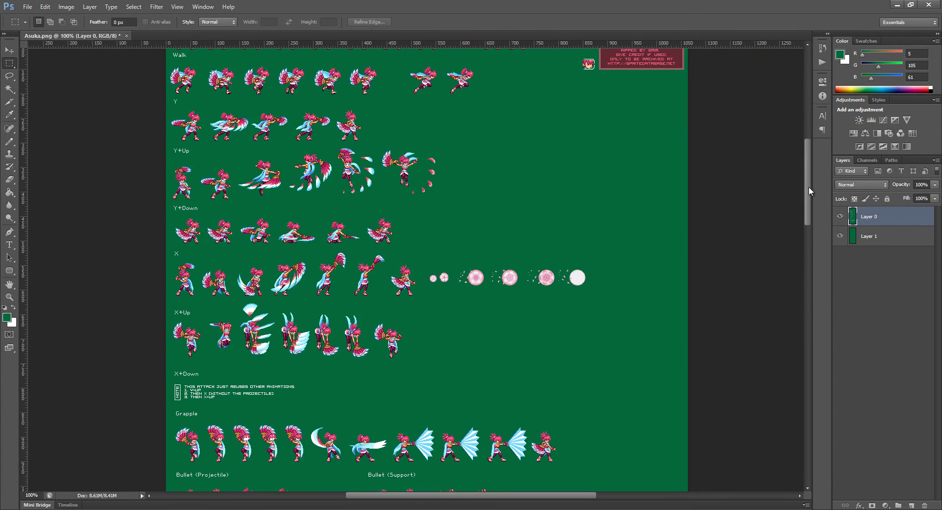
{"action": "left_click_drag", "start_coordinate": [809, 187], "coordinate": [803, 156]}
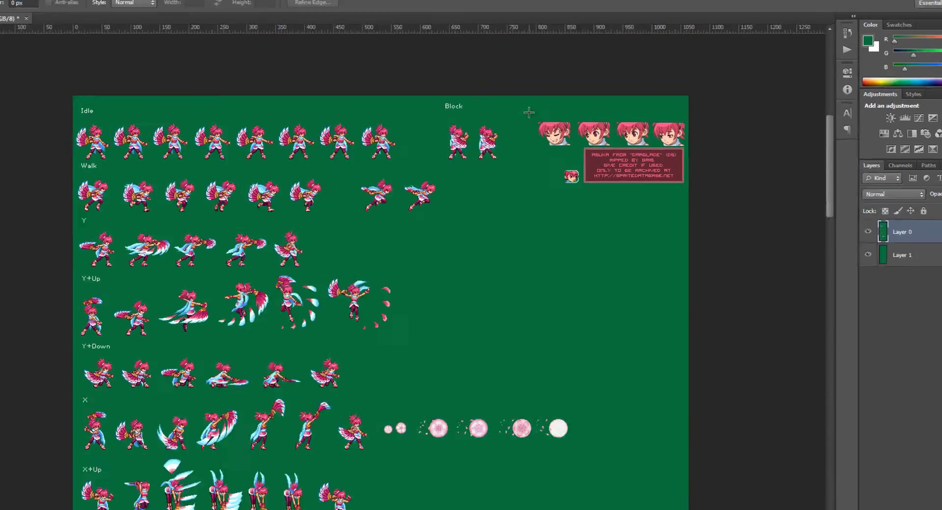
{"action": "left_click_drag", "start_coordinate": [552, 115], "coordinate": [691, 203]}
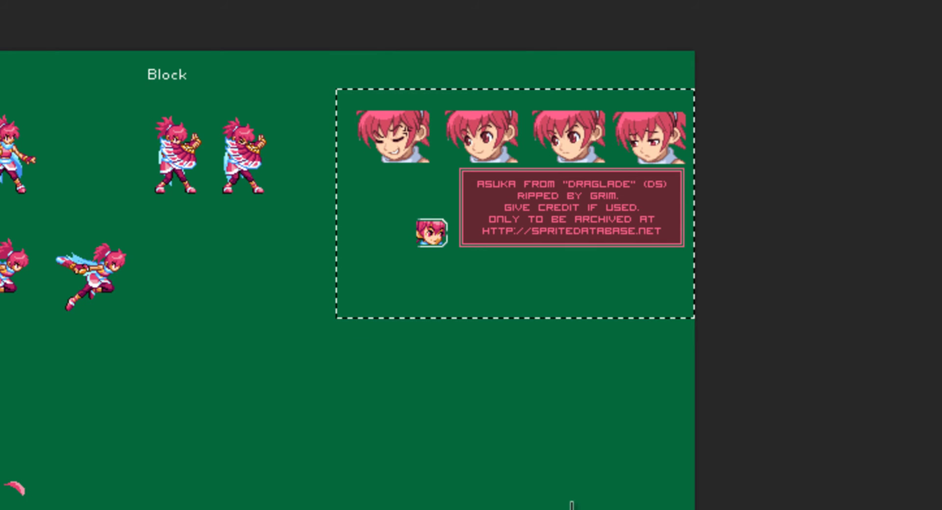
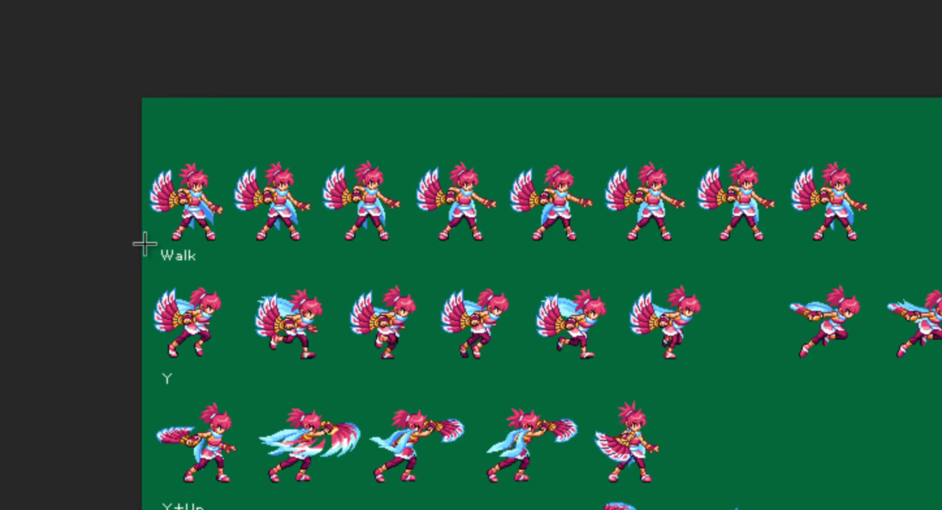
Step: Erase the Walk, Y+Up and Y+Down labels from the sheet
{"action": "mouse_move", "coordinate": [144, 244]}
{"action": "left_mouse_down"}
{"action": "mouse_move", "coordinate": [231, 276]}
{"action": "mouse_move", "coordinate": [221, 269]}
{"action": "left_mouse_up"}
{"action": "key", "text": "Delete"}
{"action": "key", "text": "ctrl+d"}
{"action": "scroll", "coordinate": [147, 382], "scroll_direction": "down", "scroll_amount": 5}
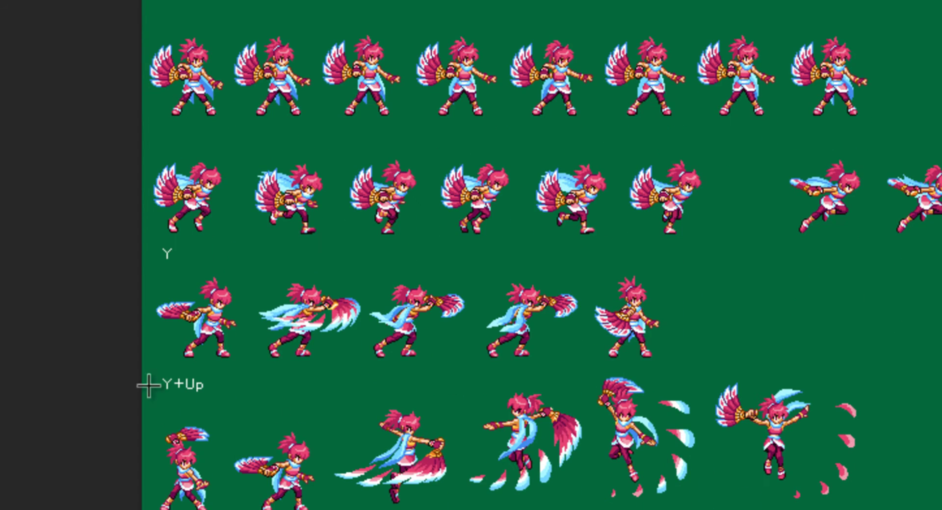
{"action": "left_click_drag", "start_coordinate": [151, 374], "coordinate": [231, 406]}
{"action": "key", "text": "Delete"}
{"action": "key", "text": "ctrl+d"}
{"action": "scroll", "coordinate": [231, 405], "scroll_direction": "down", "scroll_amount": 2}
{"action": "left_click_drag", "start_coordinate": [149, 460], "coordinate": [231, 487]}
{"action": "key", "text": "Delete"}
{"action": "key", "text": "ctrl+d"}
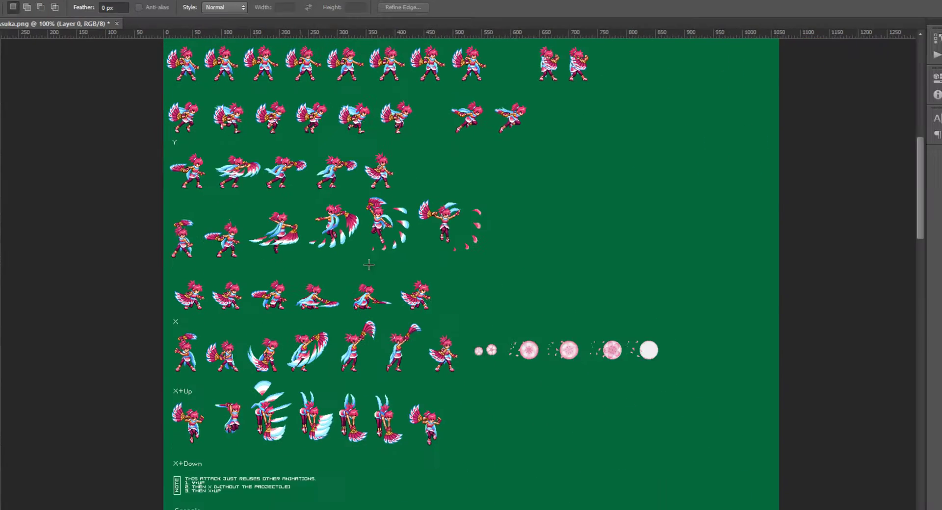
Step: Erase the projectile sprite row and the X+Up label
{"action": "left_click_drag", "start_coordinate": [466, 328], "coordinate": [668, 373]}
{"action": "left_click_drag", "start_coordinate": [593, 309], "coordinate": [593, 309]}
{"action": "key", "text": "Delete"}
{"action": "key", "text": "ctrl+d"}
{"action": "scroll", "coordinate": [194, 307], "scroll_direction": "down", "scroll_amount": 2}
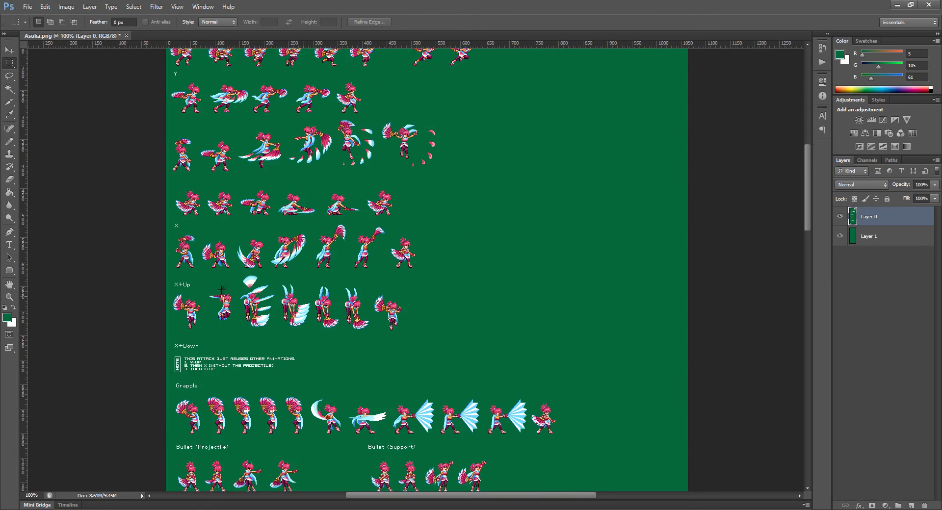
{"action": "left_click_drag", "start_coordinate": [173, 279], "coordinate": [198, 296]}
{"action": "key", "text": "Delete"}
{"action": "key", "text": "ctrl+d"}
Step: Erase the X+Down note, Grapple label, and the Bullet (Support) and Bullet (Projectile) labels
{"action": "scroll", "coordinate": [206, 295], "scroll_direction": "down", "scroll_amount": 3}
{"action": "scroll", "coordinate": [216, 284], "scroll_direction": "down", "scroll_amount": 1}
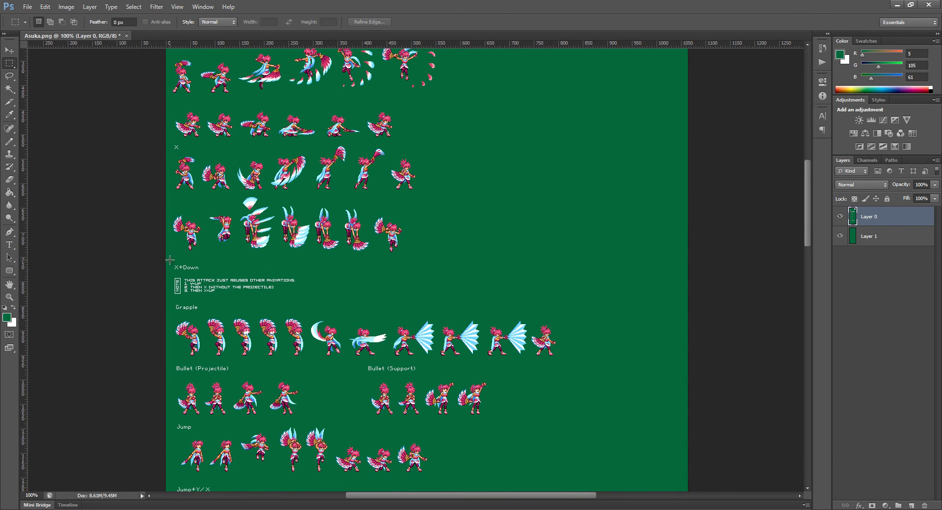
{"action": "mouse_move", "coordinate": [171, 263]}
{"action": "left_mouse_down"}
{"action": "mouse_move", "coordinate": [240, 301]}
{"action": "mouse_move", "coordinate": [304, 310]}
{"action": "mouse_move", "coordinate": [295, 313]}
{"action": "left_mouse_up"}
{"action": "key", "text": "Delete"}
{"action": "key", "text": "ctrl+d"}
{"action": "scroll", "coordinate": [431, 280], "scroll_direction": "down", "scroll_amount": 2}
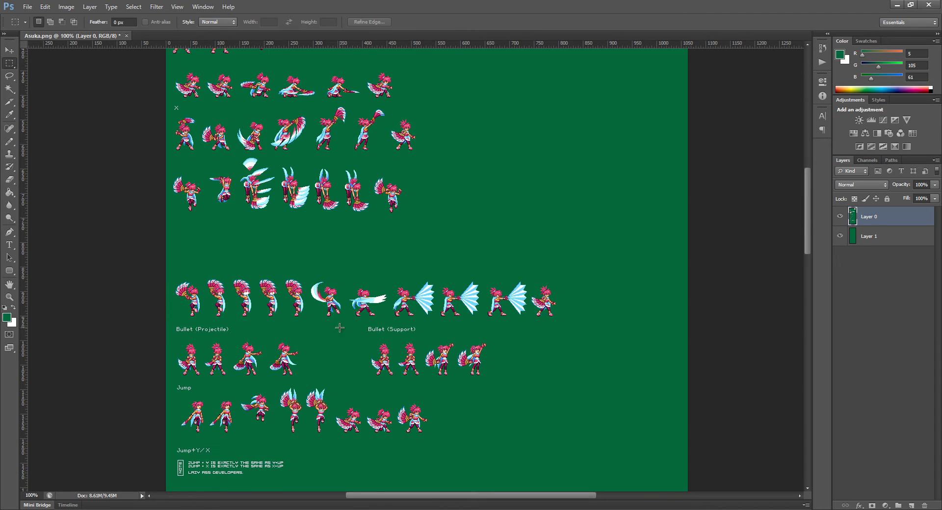
{"action": "left_click_drag", "start_coordinate": [363, 325], "coordinate": [421, 340]}
{"action": "key", "text": "Delete"}
{"action": "key", "text": "ctrl+d"}
{"action": "left_click_drag", "start_coordinate": [171, 324], "coordinate": [245, 339]}
{"action": "key", "text": "Delete"}
{"action": "key", "text": "ctrl+d"}
Step: Erase the Jump label, Jump+Y/X note and Jump+ Bullet (Support) label
{"action": "scroll", "coordinate": [306, 333], "scroll_direction": "down", "scroll_amount": 3}
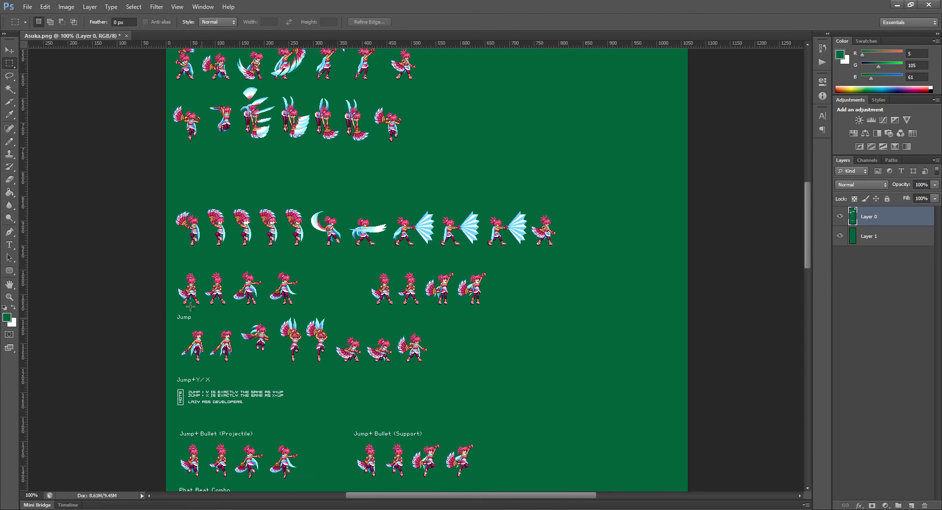
{"action": "left_click_drag", "start_coordinate": [173, 315], "coordinate": [197, 323]}
{"action": "scroll", "coordinate": [237, 320], "scroll_direction": "down", "scroll_amount": 3}
{"action": "left_click_drag", "start_coordinate": [172, 293], "coordinate": [432, 362]}
{"action": "key", "text": "Delete"}
{"action": "key", "text": "ctrl+d"}
{"action": "key", "text": "Delete"}
{"action": "key", "text": "ctrl+d"}
Step: Erase the Phat Beat Combo label, the petal row and the Hit label
{"action": "scroll", "coordinate": [394, 221], "scroll_direction": "up", "scroll_amount": 5}
{"action": "scroll", "coordinate": [337, 227], "scroll_direction": "down", "scroll_amount": 10}
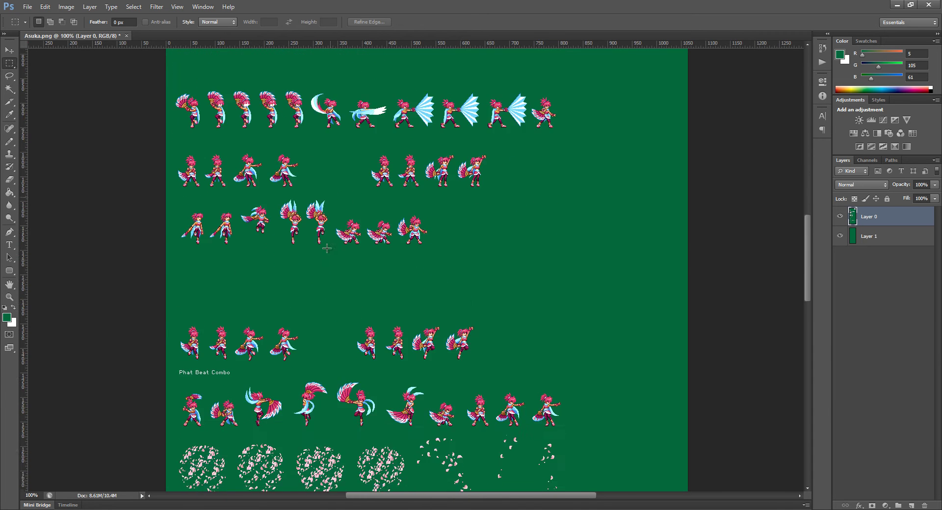
{"action": "left_click_drag", "start_coordinate": [176, 268], "coordinate": [238, 283]}
{"action": "key", "text": "Delete"}
{"action": "key", "text": "ctrl+d"}
{"action": "scroll", "coordinate": [482, 278], "scroll_direction": "down", "scroll_amount": 1}
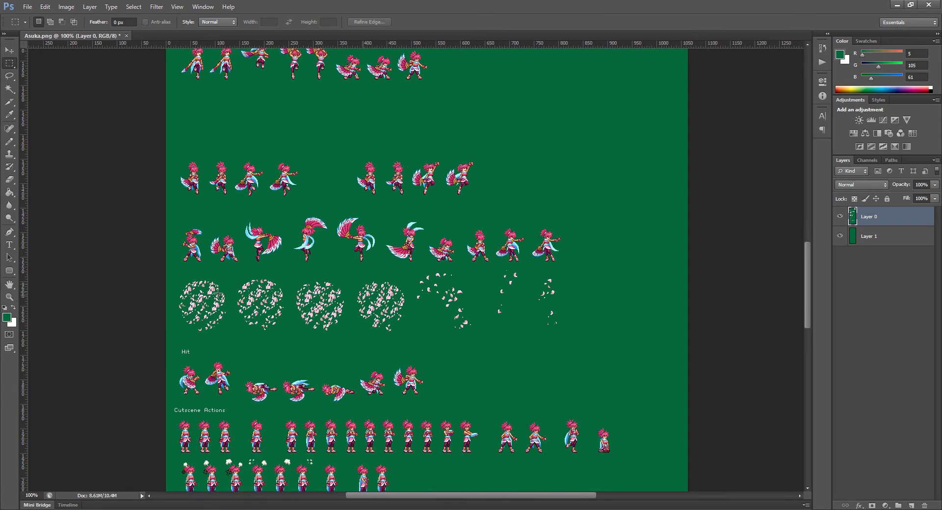
{"action": "scroll", "coordinate": [482, 278], "scroll_direction": "down", "scroll_amount": 2}
{"action": "left_click_drag", "start_coordinate": [167, 245], "coordinate": [597, 333]}
{"action": "key", "text": "Delete"}
{"action": "key", "text": "ctrl+d"}
Step: Erase the Cutscene Actions label
{"action": "scroll", "coordinate": [621, 283], "scroll_direction": "down", "scroll_amount": 2}
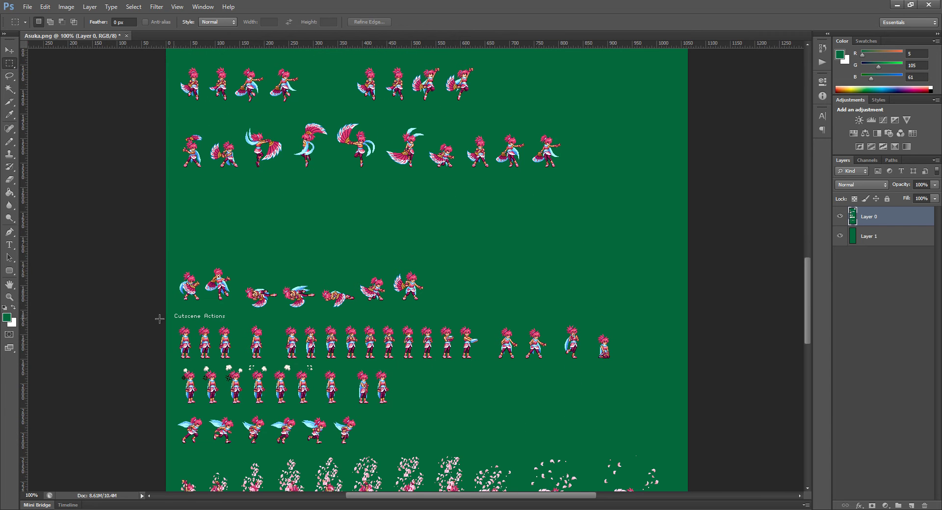
{"action": "left_click_drag", "start_coordinate": [168, 310], "coordinate": [241, 324]}
{"action": "key", "text": "Delete"}
{"action": "key", "text": "ctrl+d"}
{"action": "scroll", "coordinate": [345, 292], "scroll_direction": "down", "scroll_amount": 1}
{"action": "scroll", "coordinate": [345, 292], "scroll_direction": "down", "scroll_amount": 6}
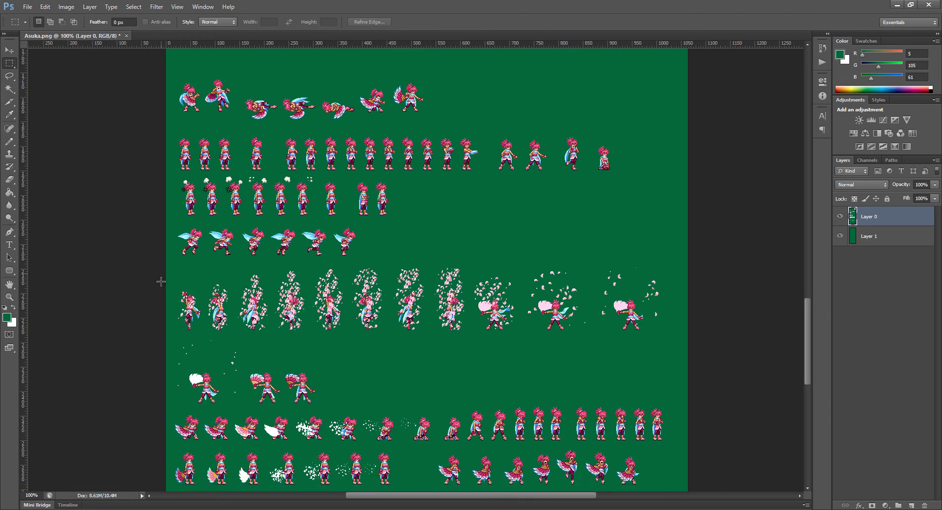
Step: Clear the petal-burst sprite block and the lower sprite rows to green
{"action": "left_click_drag", "start_coordinate": [167, 218], "coordinate": [683, 364]}
{"action": "key", "text": "Delete"}
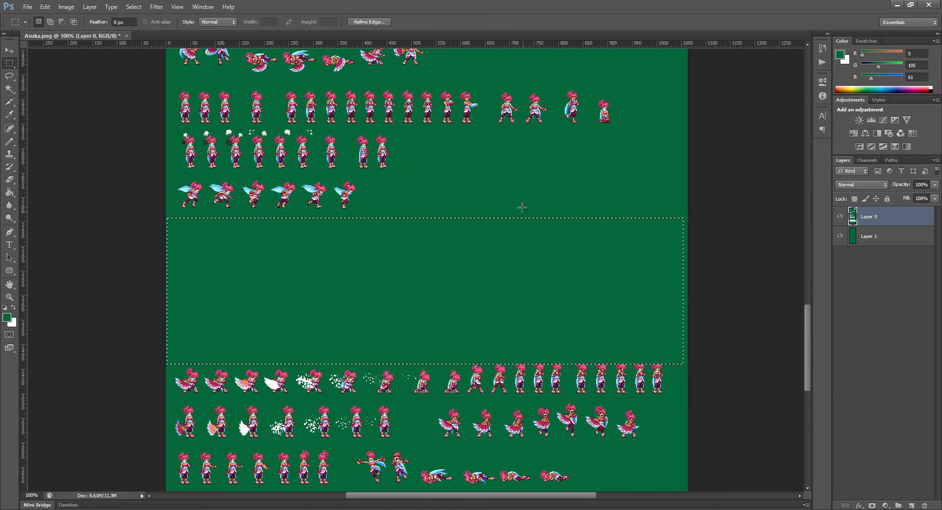
{"action": "key", "text": "ctrl+d"}
{"action": "scroll", "coordinate": [412, 225], "scroll_direction": "down", "scroll_amount": 4}
{"action": "left_click_drag", "start_coordinate": [147, 178], "coordinate": [741, 442]}
{"action": "key", "text": "Delete"}
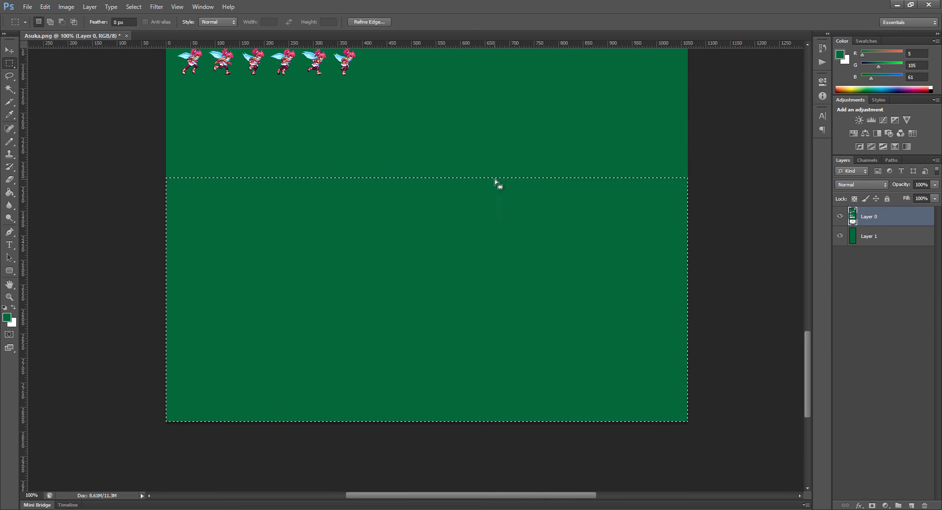
{"action": "key", "text": "ctrl+d"}
Step: Cut away the first six sprites of the puff row, leaving three
{"action": "scroll", "coordinate": [759, 363], "scroll_direction": "up", "scroll_amount": 3}
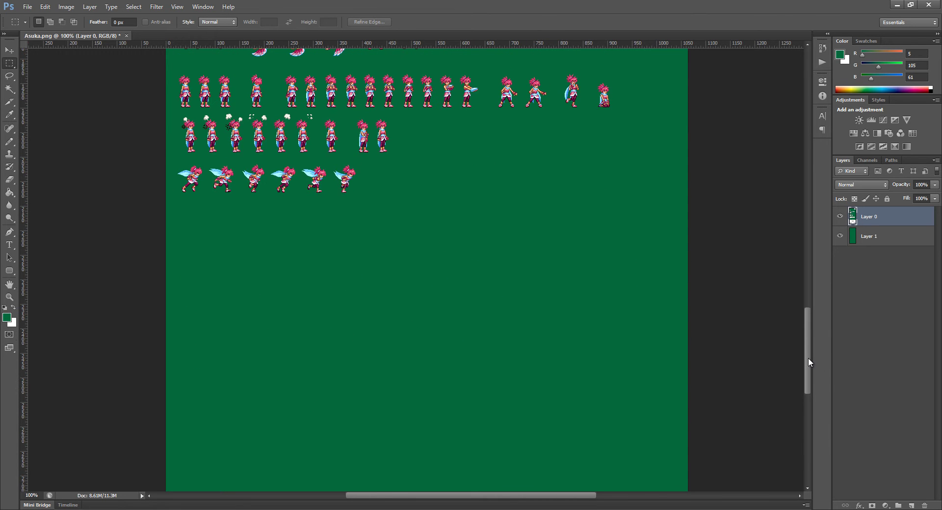
{"action": "left_click_drag", "start_coordinate": [808, 357], "coordinate": [808, 331]}
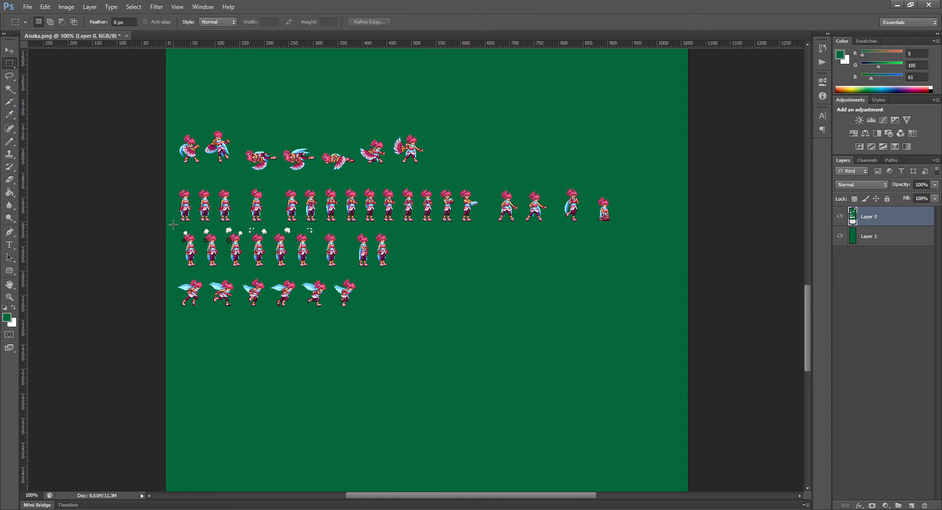
{"action": "left_click_drag", "start_coordinate": [174, 227], "coordinate": [319, 271]}
{"action": "key", "text": "ctrl+x"}
{"action": "left_click_drag", "start_coordinate": [807, 354], "coordinate": [803, 327]}
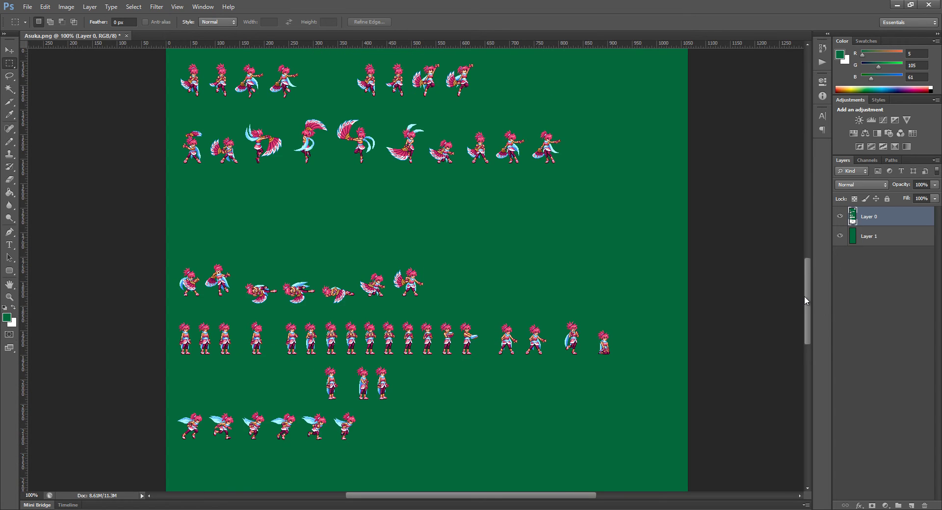
{"action": "left_click_drag", "start_coordinate": [803, 296], "coordinate": [794, 231]}
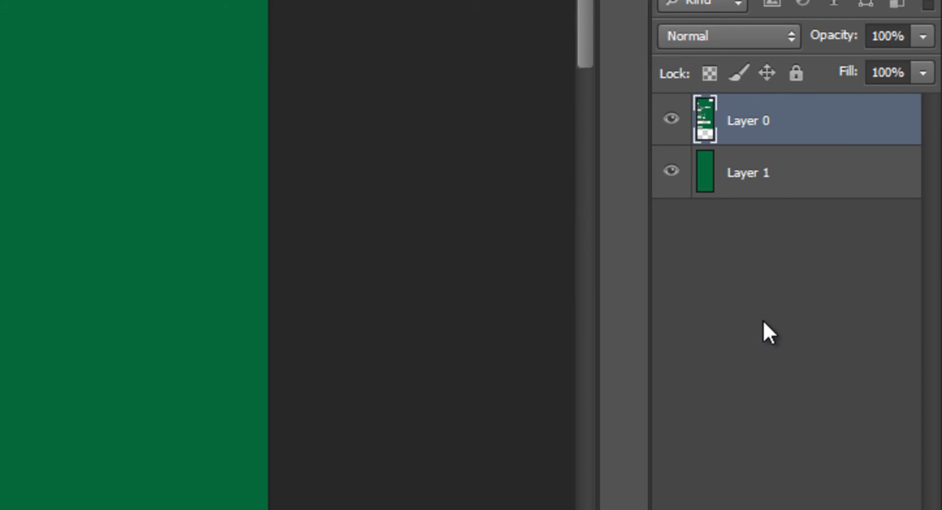
Step: Delete Layer 0, then duplicate Layer 1 and merge the copy back down into it
{"action": "key", "text": "Delete"}
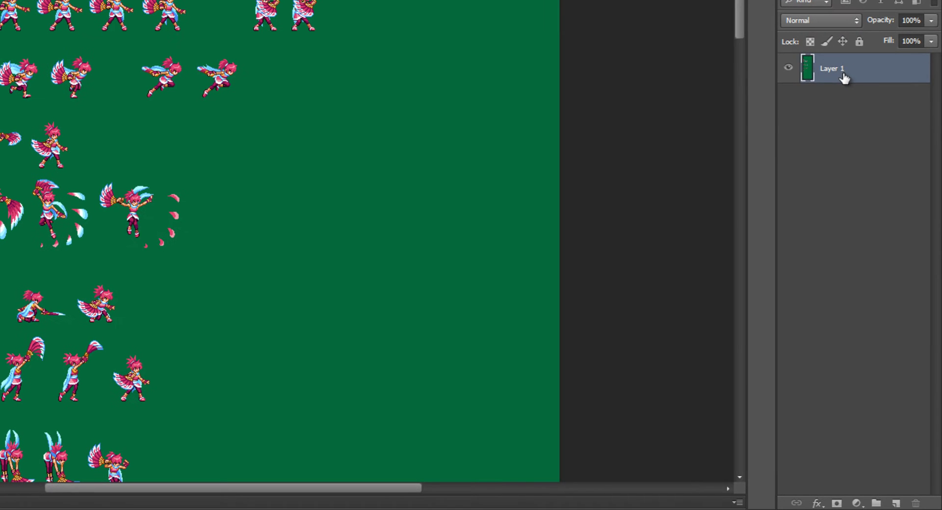
{"action": "key", "text": "ctrl+j"}
{"action": "right_click", "coordinate": [876, 65]}
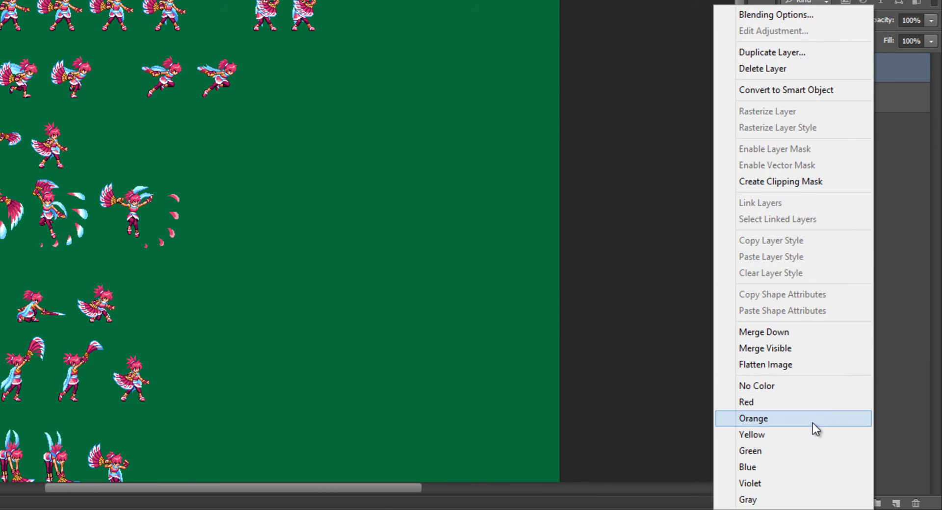
{"action": "left_click", "coordinate": [806, 331]}
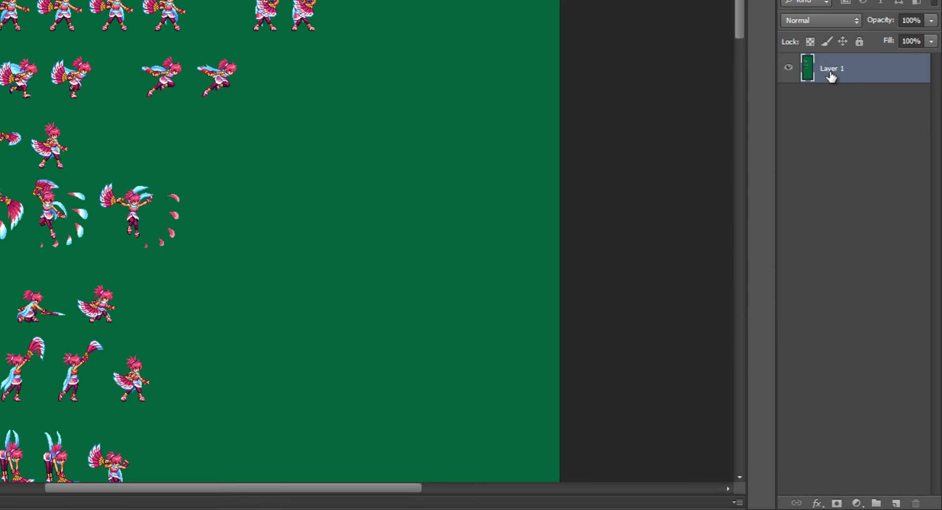
{"action": "left_click", "coordinate": [787, 68]}
{"action": "left_click", "coordinate": [787, 68]}
Step: Remove the small mark by the X label and fill its patch with green
{"action": "scroll", "coordinate": [99, 227], "scroll_direction": "down", "scroll_amount": 3}
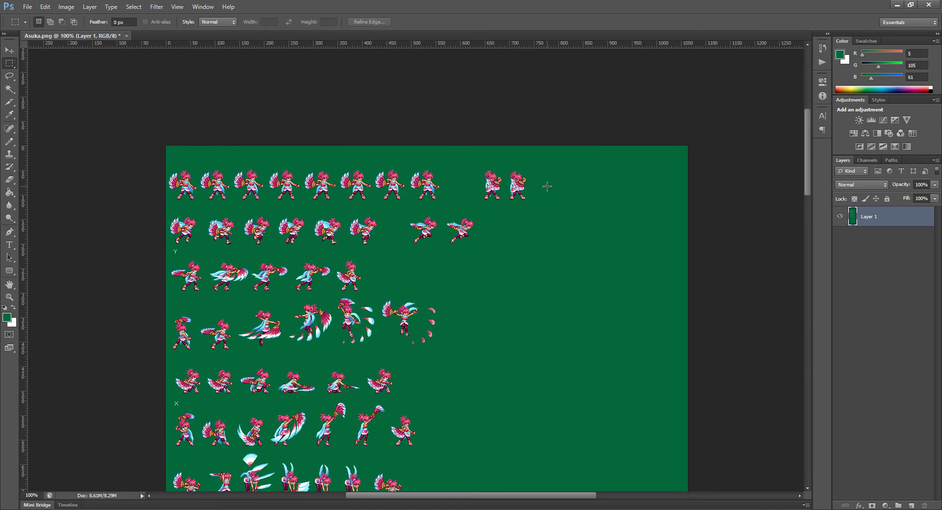
{"action": "scroll", "coordinate": [503, 206], "scroll_direction": "down", "scroll_amount": 3}
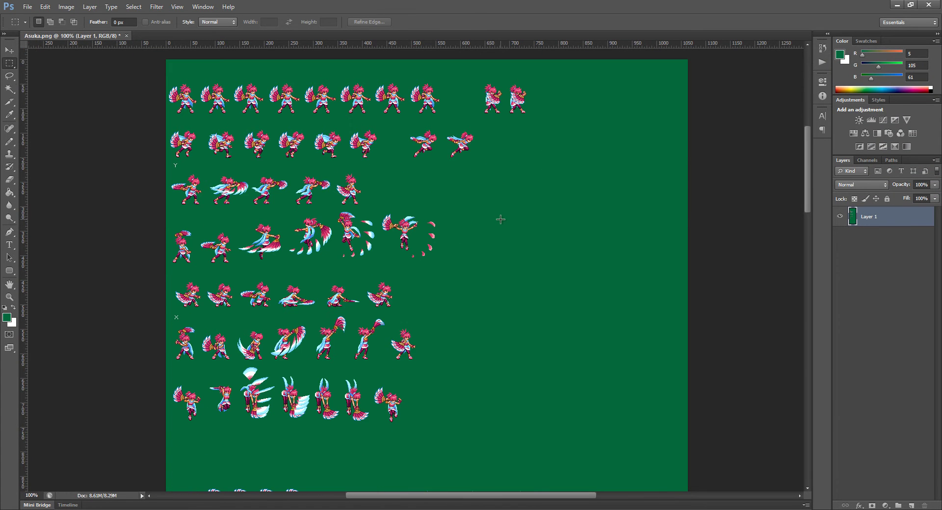
{"action": "scroll", "coordinate": [501, 219], "scroll_direction": "up", "scroll_amount": 3}
{"action": "scroll", "coordinate": [780, 198], "scroll_direction": "down", "scroll_amount": 1}
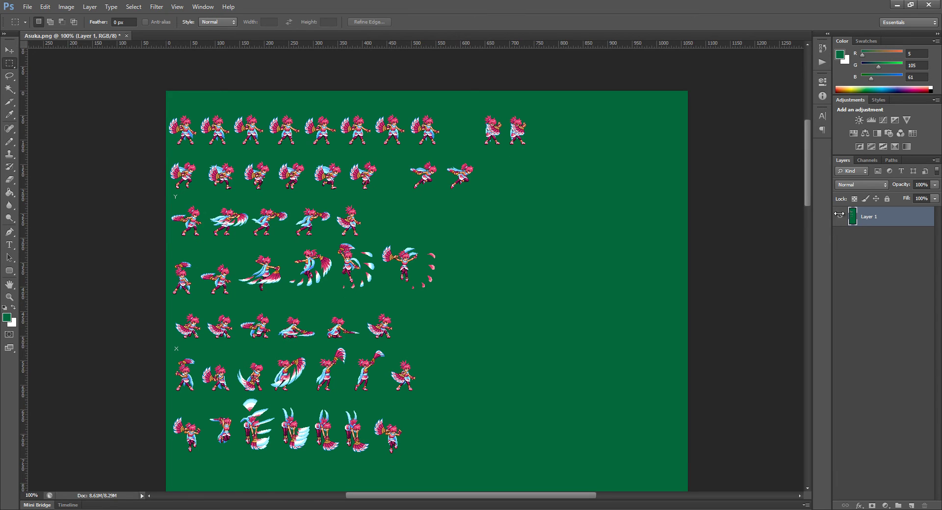
{"action": "left_click_drag", "start_coordinate": [170, 340], "coordinate": [182, 354]}
{"action": "key", "text": "Delete"}
{"action": "key", "text": "v"}
{"action": "key", "text": "alt+BackSpace"}
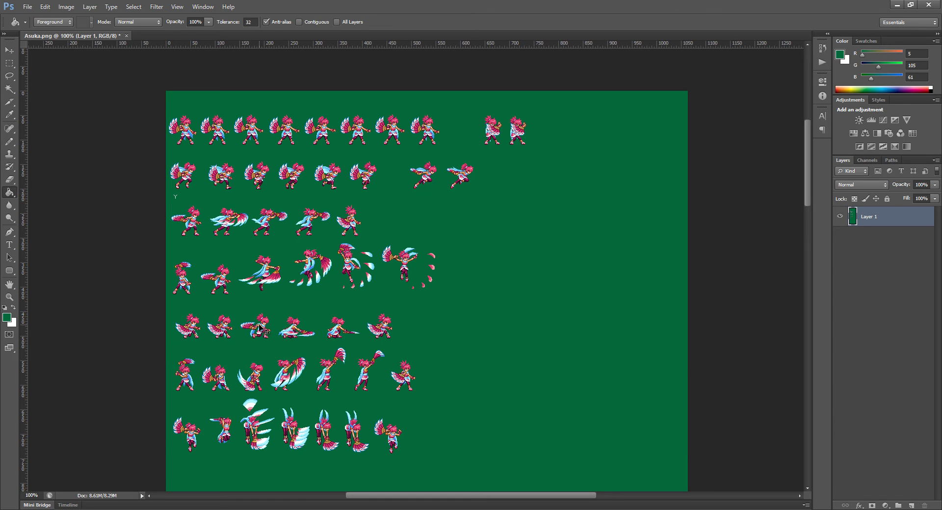
{"action": "scroll", "coordinate": [466, 243], "scroll_direction": "down", "scroll_amount": 1}
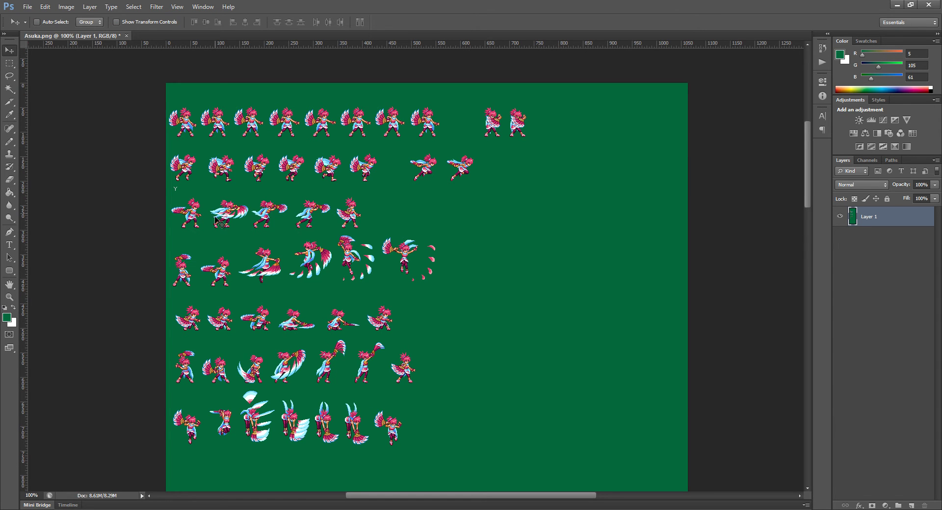
Step: Remove the Y mark and fill its patch with green
{"action": "key", "text": "m"}
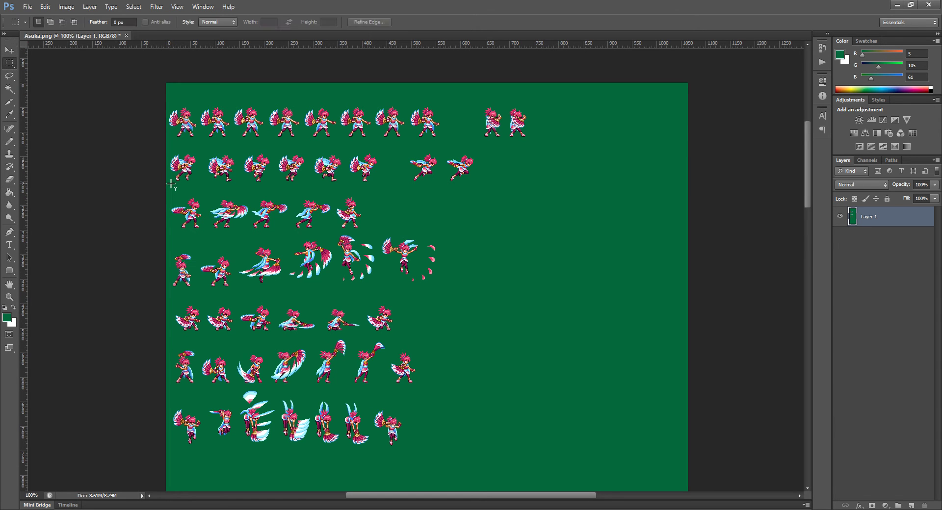
{"action": "left_click_drag", "start_coordinate": [170, 185], "coordinate": [177, 194]}
{"action": "key", "text": "Delete"}
{"action": "key", "text": "alt+BackSpace"}
{"action": "key", "text": "ctrl+d"}
{"action": "key", "text": "v"}
{"action": "scroll", "coordinate": [634, 219], "scroll_direction": "down", "scroll_amount": 5}
{"action": "scroll", "coordinate": [632, 227], "scroll_direction": "down", "scroll_amount": 1}
{"action": "scroll", "coordinate": [631, 226], "scroll_direction": "up", "scroll_amount": 6}
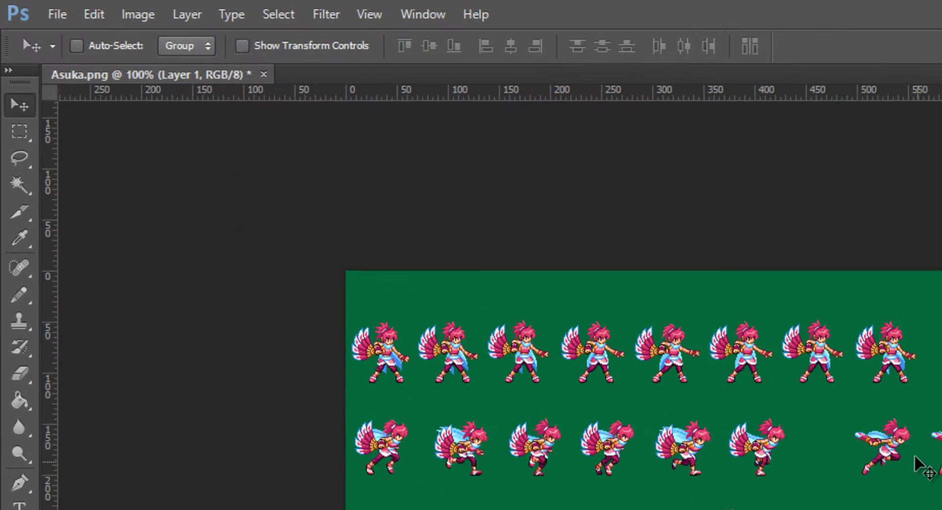
Step: Start converting the sheet to indexed colour via Image > Mode > Indexed Color
{"action": "scroll", "coordinate": [915, 459], "scroll_direction": "down", "scroll_amount": 3}
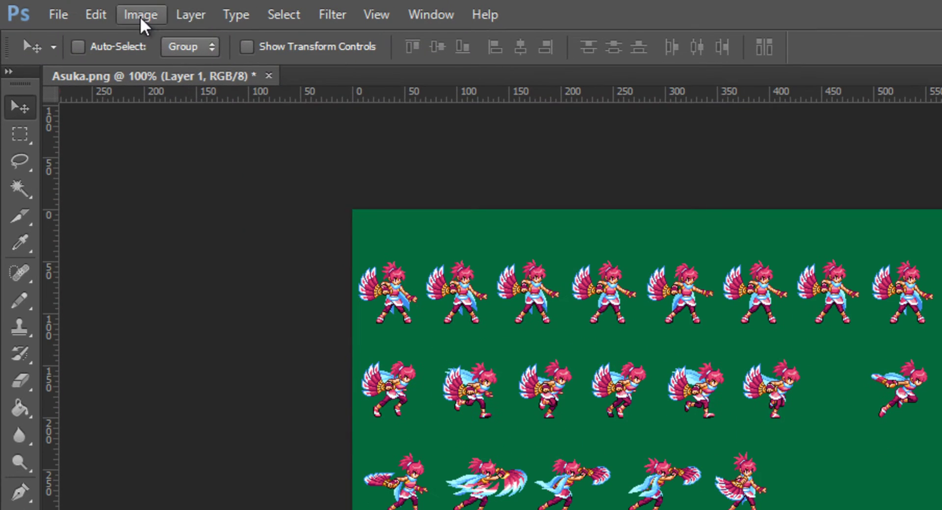
{"action": "left_click", "coordinate": [141, 16]}
{"action": "mouse_move", "coordinate": [177, 36]}
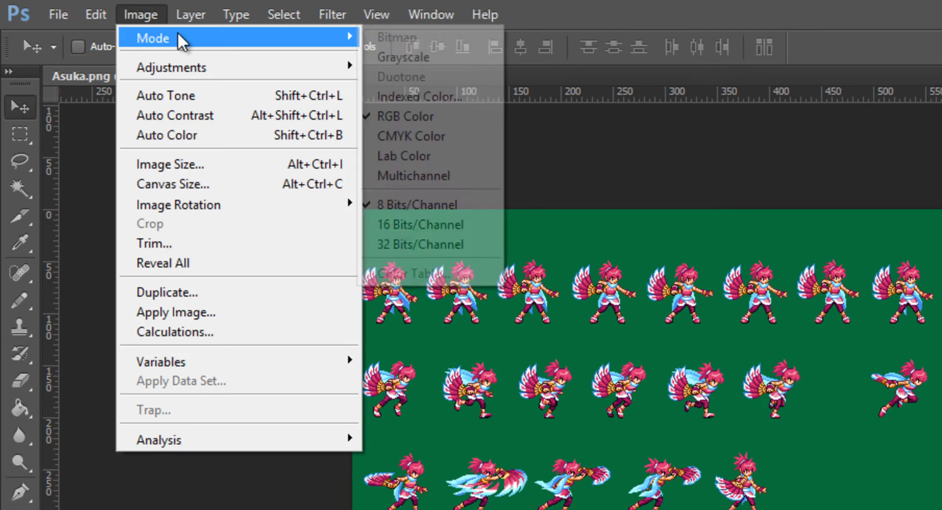
{"action": "left_click", "coordinate": [470, 96]}
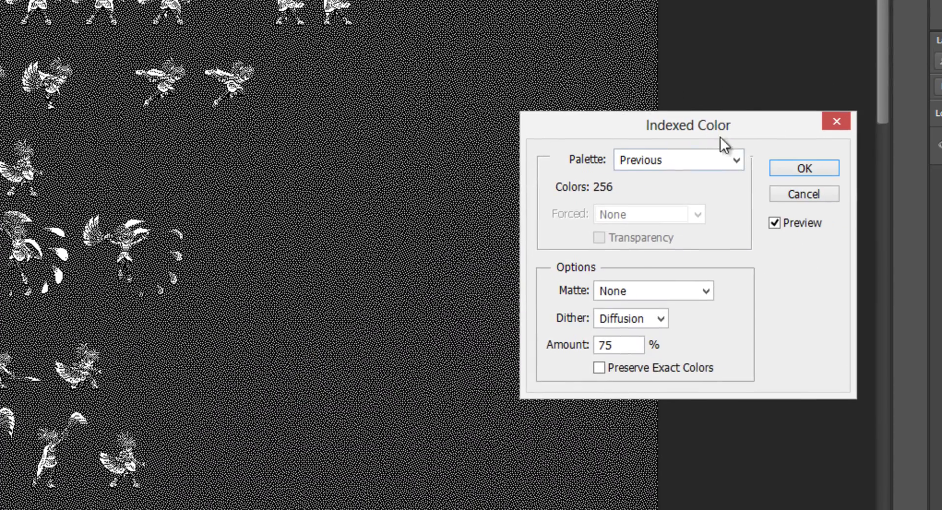
{"action": "left_click_drag", "start_coordinate": [754, 132], "coordinate": [570, 97]}
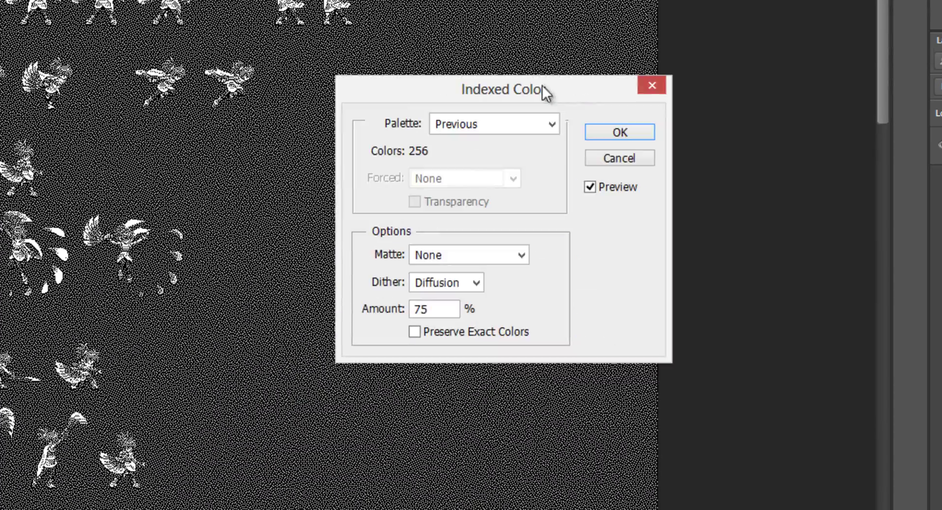
Step: Keep Local (Selective) palette, forced colours and matte at None, and set Dither to None
{"action": "left_click", "coordinate": [552, 125]}
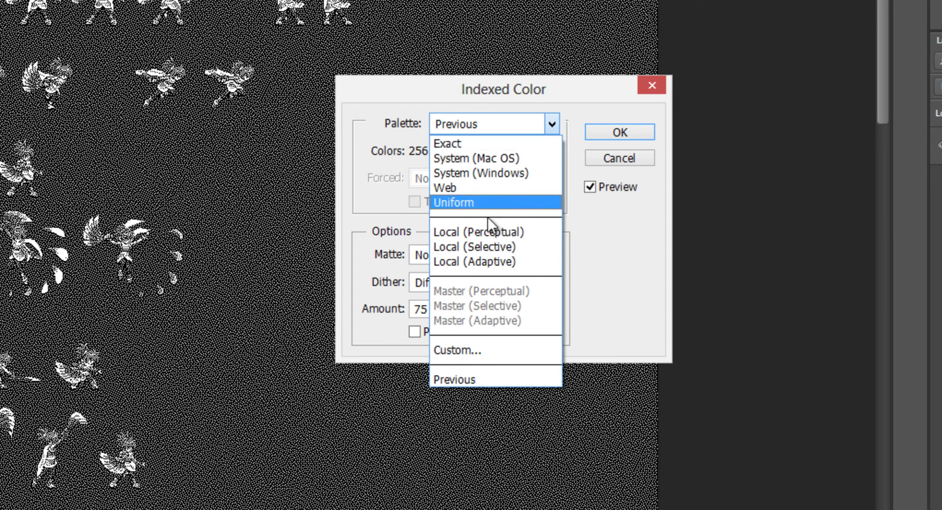
{"action": "left_click", "coordinate": [493, 246]}
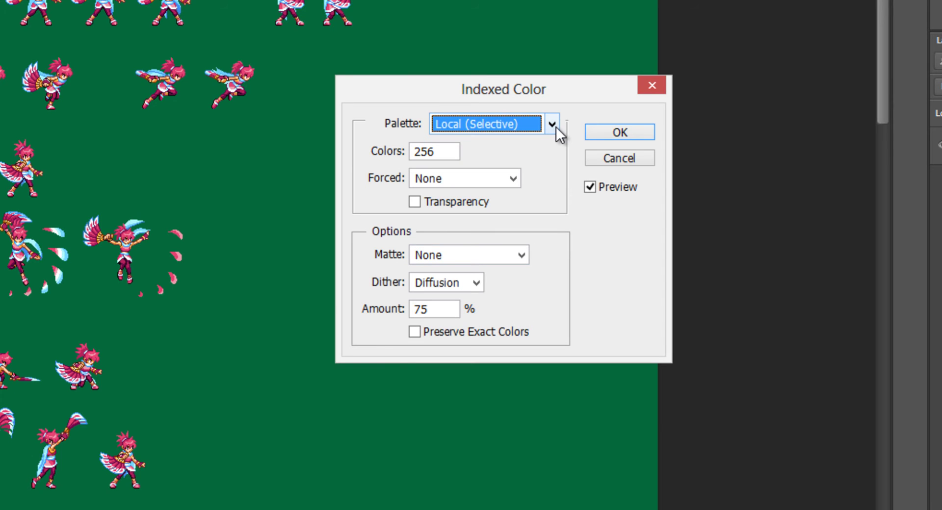
{"action": "left_click", "coordinate": [446, 177]}
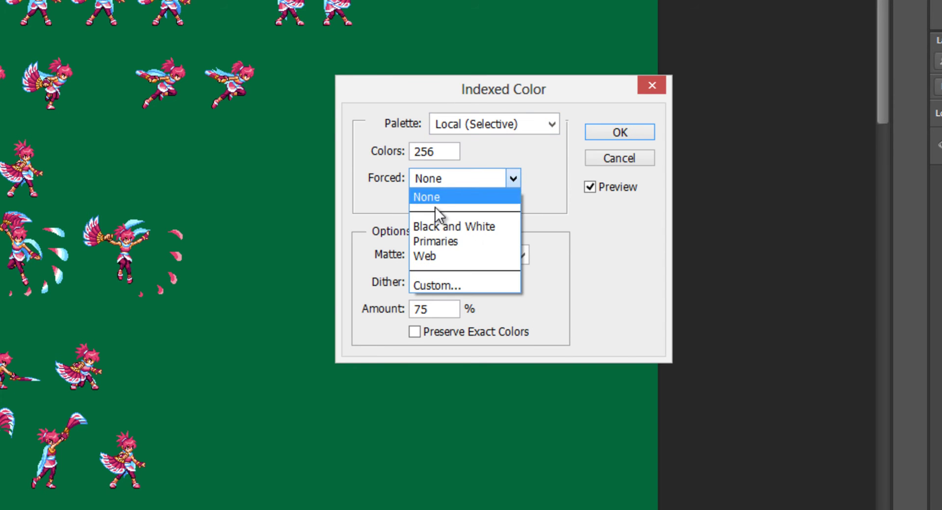
{"action": "left_click", "coordinate": [438, 196]}
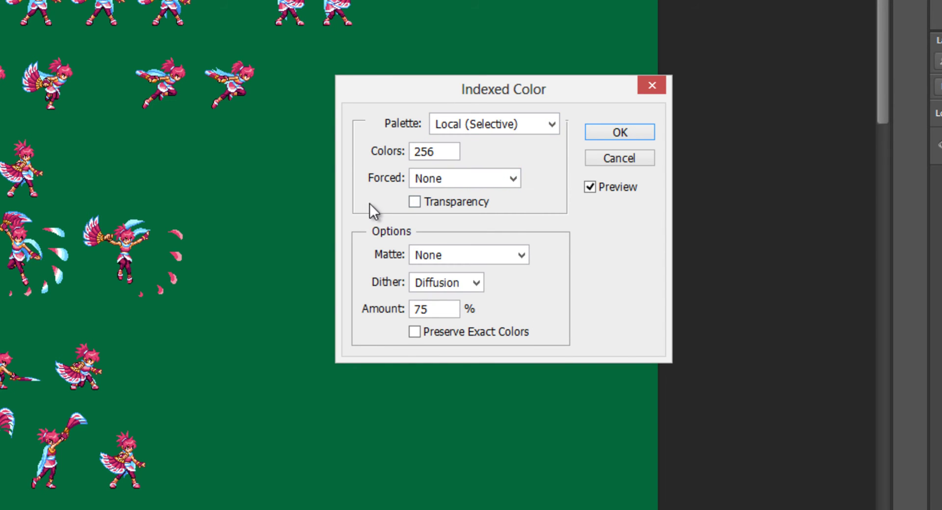
{"action": "left_click", "coordinate": [454, 257]}
{"action": "left_click", "coordinate": [442, 271]}
{"action": "left_click", "coordinate": [475, 283]}
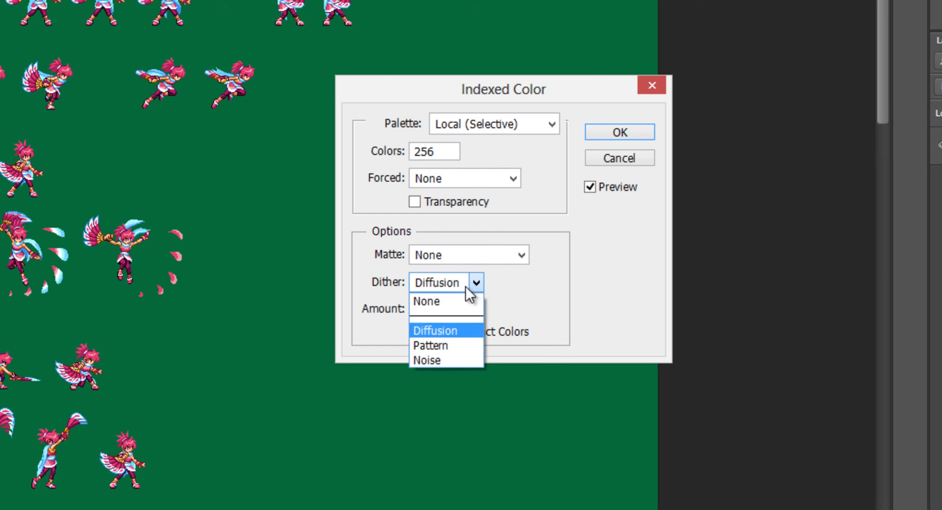
{"action": "left_click", "coordinate": [461, 303]}
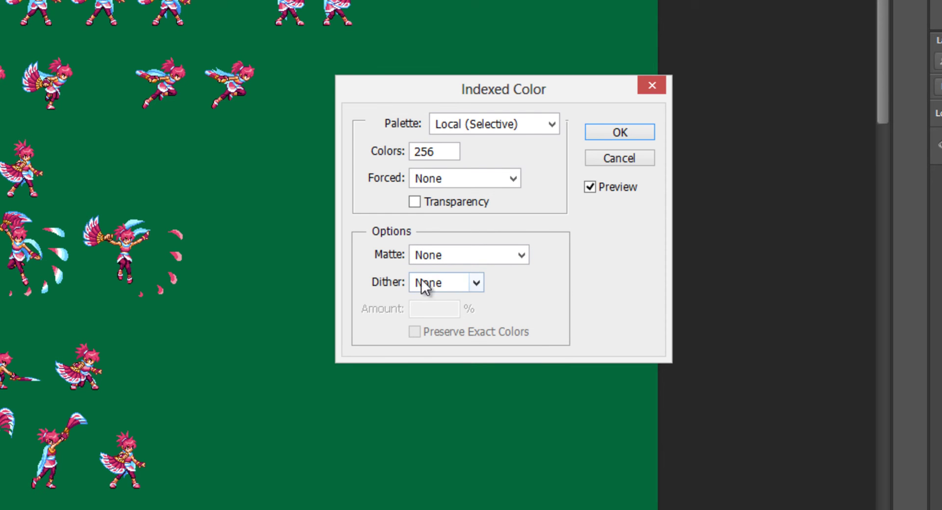
Step: Switch the indexed-colour palette to Custom
{"action": "left_click", "coordinate": [554, 122]}
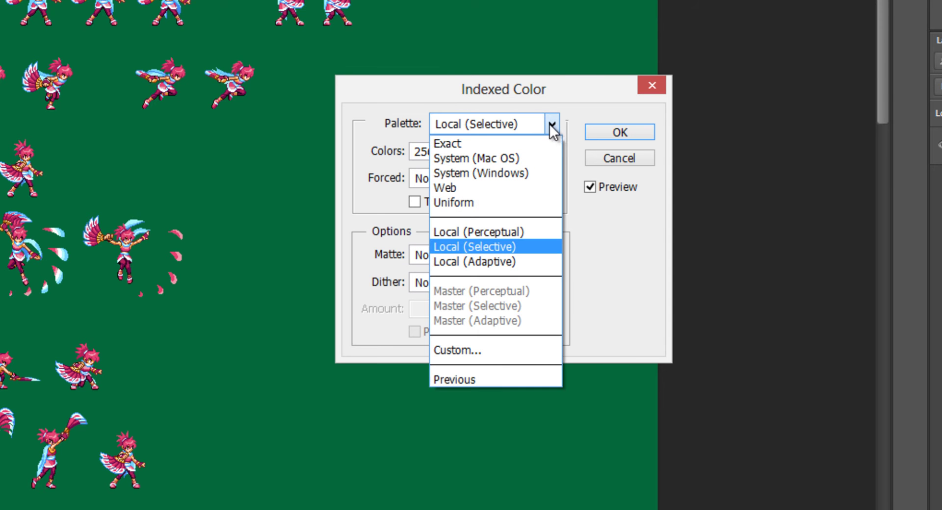
{"action": "left_click", "coordinate": [549, 123]}
{"action": "left_click", "coordinate": [552, 124]}
{"action": "left_click", "coordinate": [534, 354]}
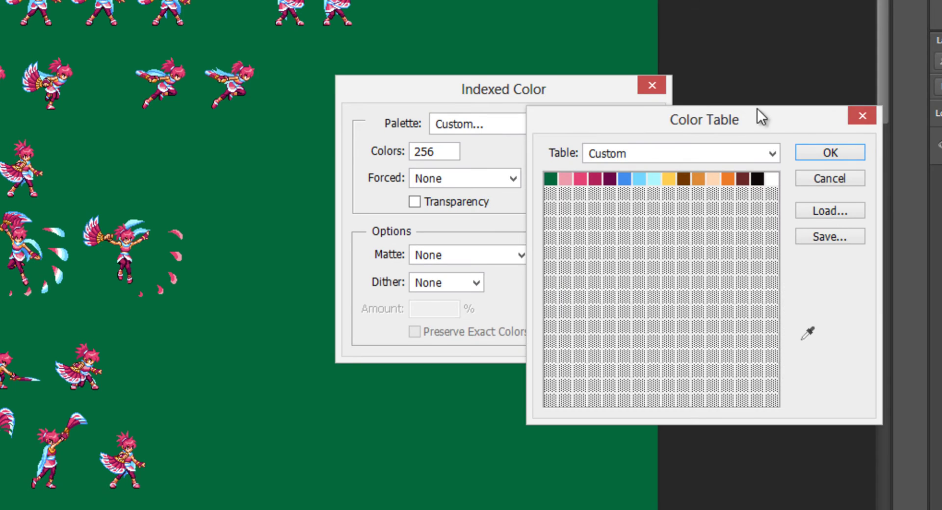
Step: Remove green 05693d from the first palette slot, sample it into the last slot, and accept the table
{"action": "left_click_drag", "start_coordinate": [757, 114], "coordinate": [523, 190]}
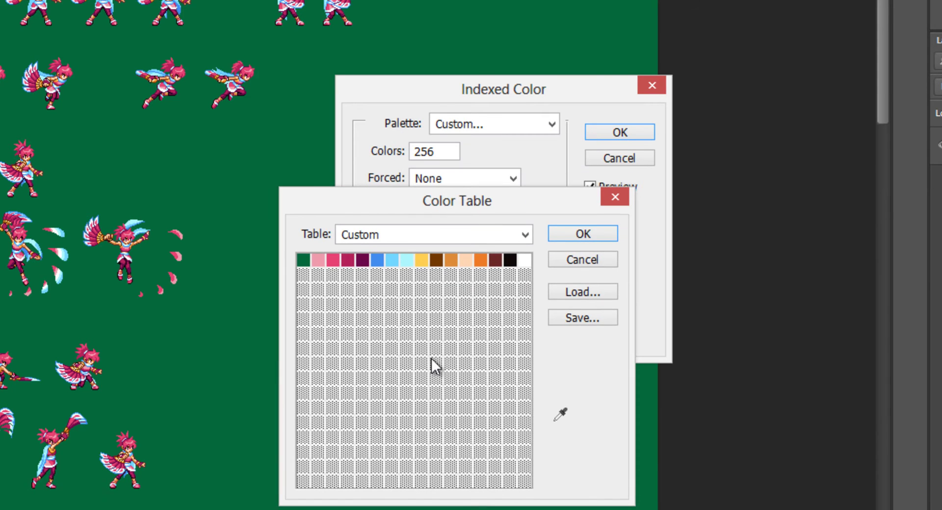
{"action": "left_click", "coordinate": [303, 257], "text": "ctrl"}
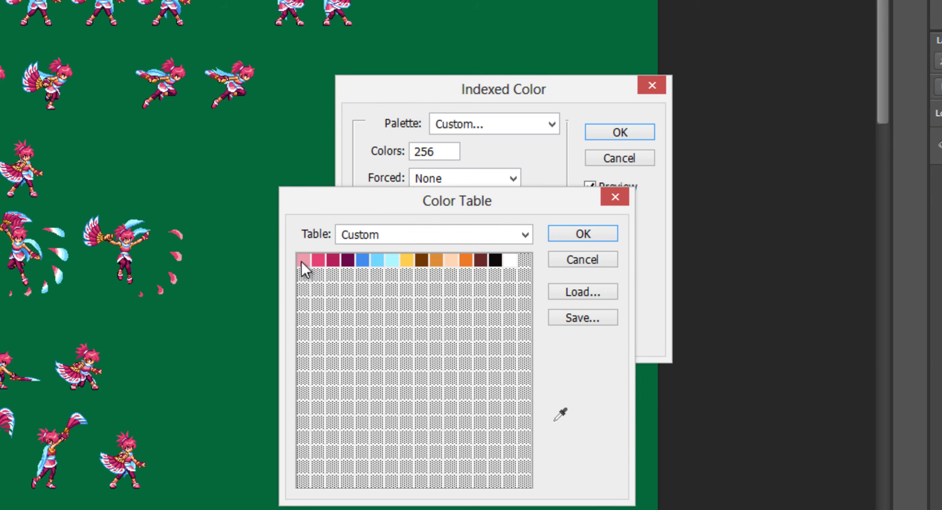
{"action": "left_click", "coordinate": [524, 484]}
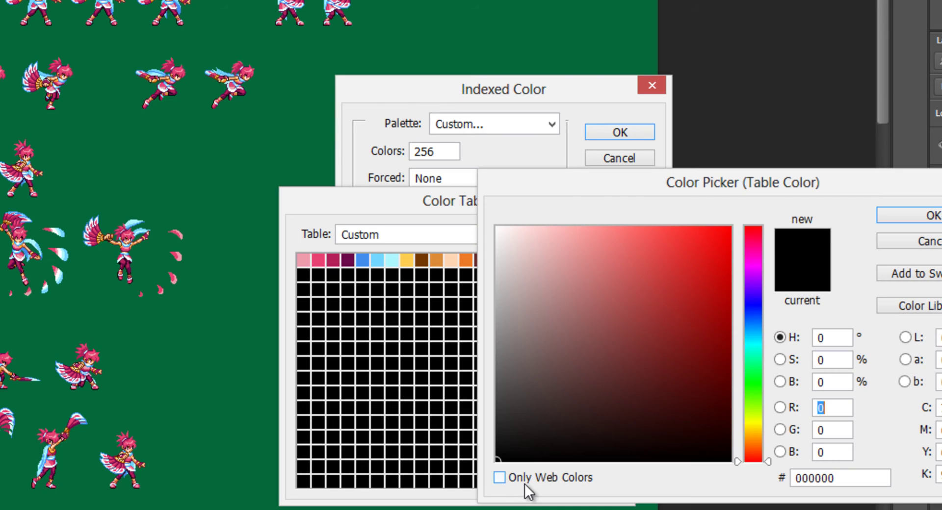
{"action": "left_click", "coordinate": [223, 456]}
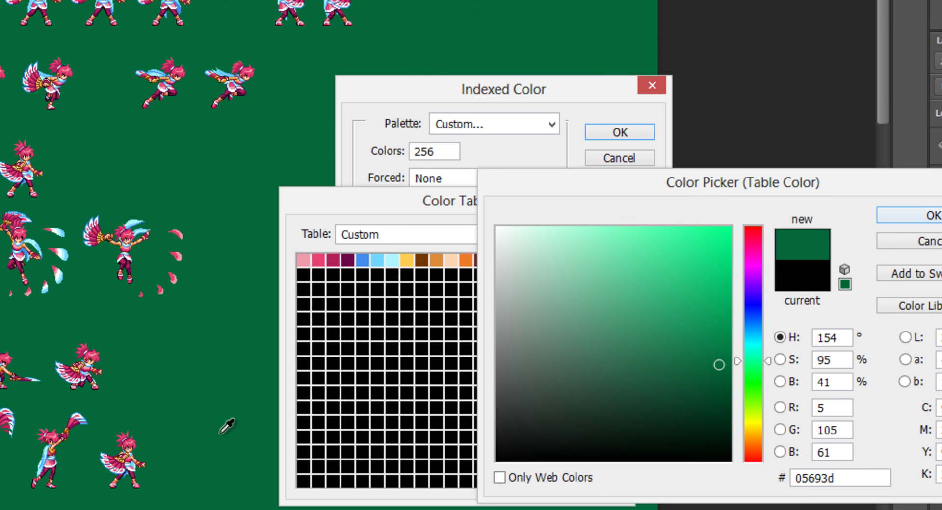
{"action": "left_click", "coordinate": [907, 216]}
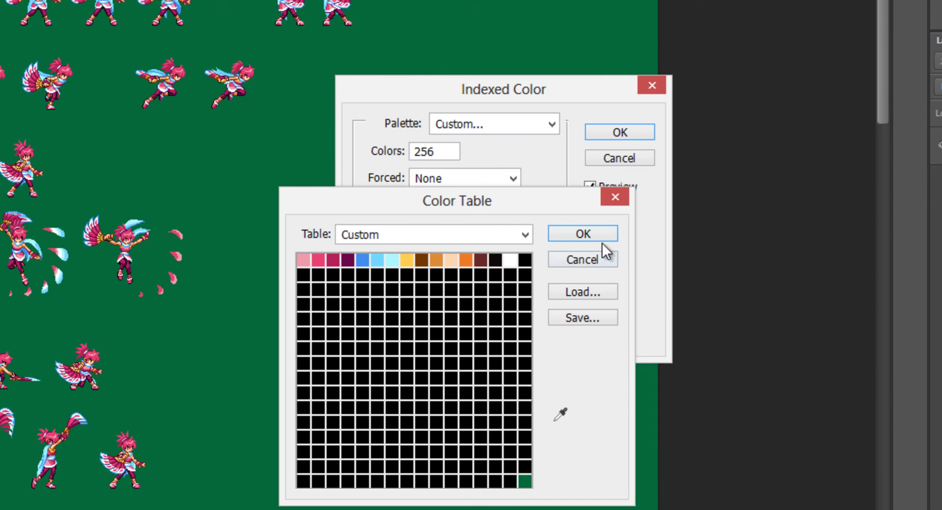
{"action": "left_click", "coordinate": [582, 234]}
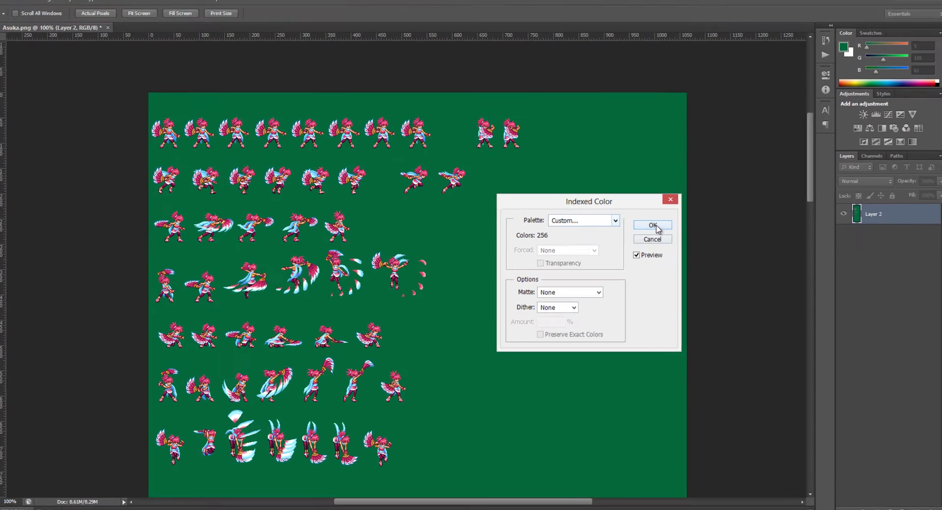
Step: Apply the indexed conversion and verify the image's colour table ends with the green
{"action": "left_click", "coordinate": [619, 132]}
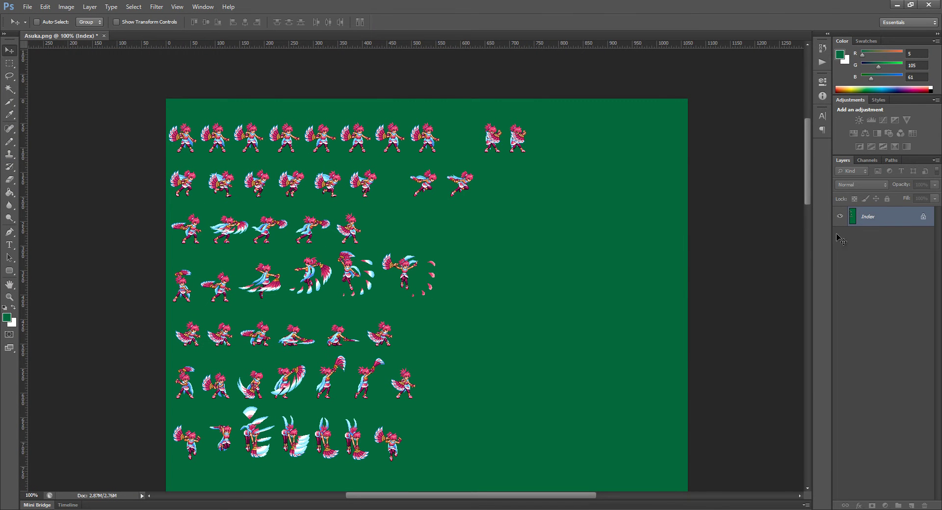
{"action": "left_click_drag", "start_coordinate": [806, 143], "coordinate": [800, 110]}
{"action": "left_click", "coordinate": [66, 7]}
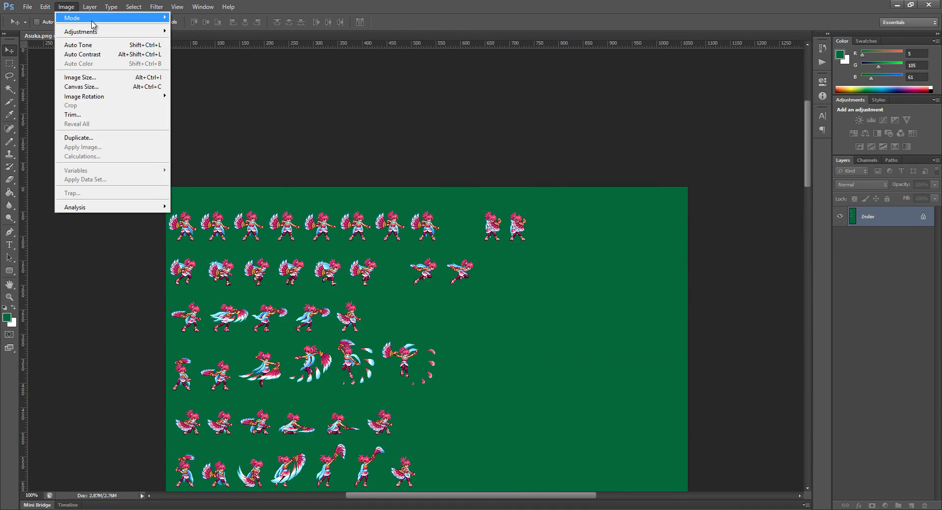
{"action": "mouse_move", "coordinate": [147, 18]}
{"action": "left_click", "coordinate": [200, 129]}
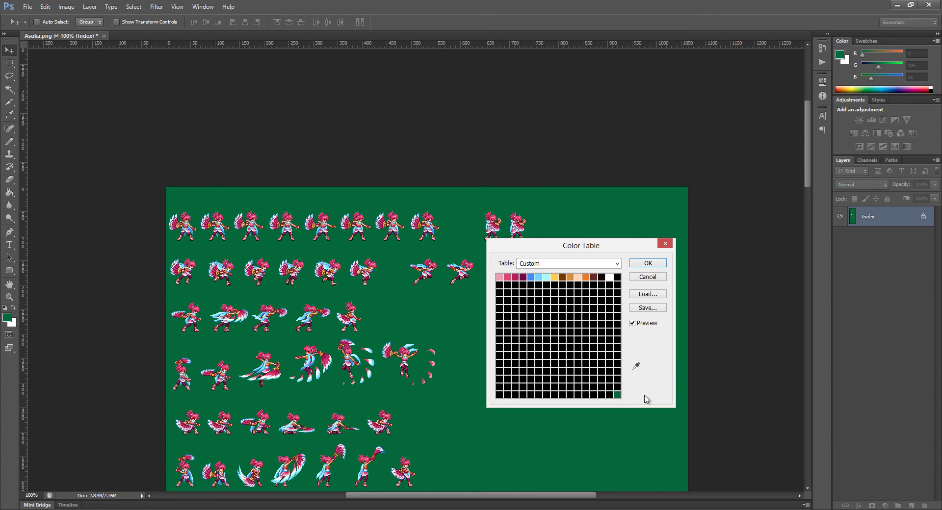
{"action": "left_click", "coordinate": [657, 278]}
{"action": "scroll", "coordinate": [667, 201], "scroll_direction": "down", "scroll_amount": 5}
{"action": "scroll", "coordinate": [667, 206], "scroll_direction": "up", "scroll_amount": 2}
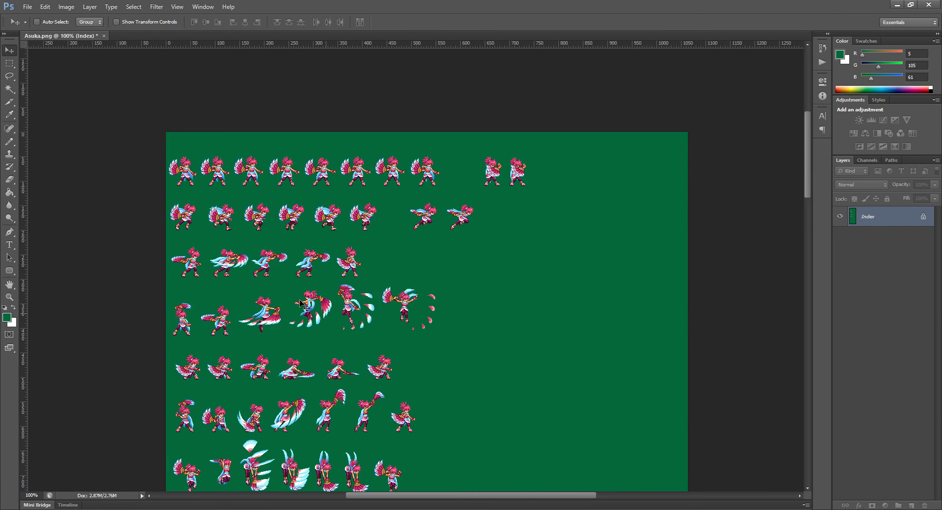
Step: Zoom to 400% on the top-left sprites
{"action": "key", "text": "z"}
{"action": "left_click", "coordinate": [211, 176]}
{"action": "left_click", "coordinate": [224, 183]}
{"action": "left_click_drag", "start_coordinate": [224, 183], "coordinate": [196, 189]}
{"action": "left_click", "coordinate": [230, 208]}
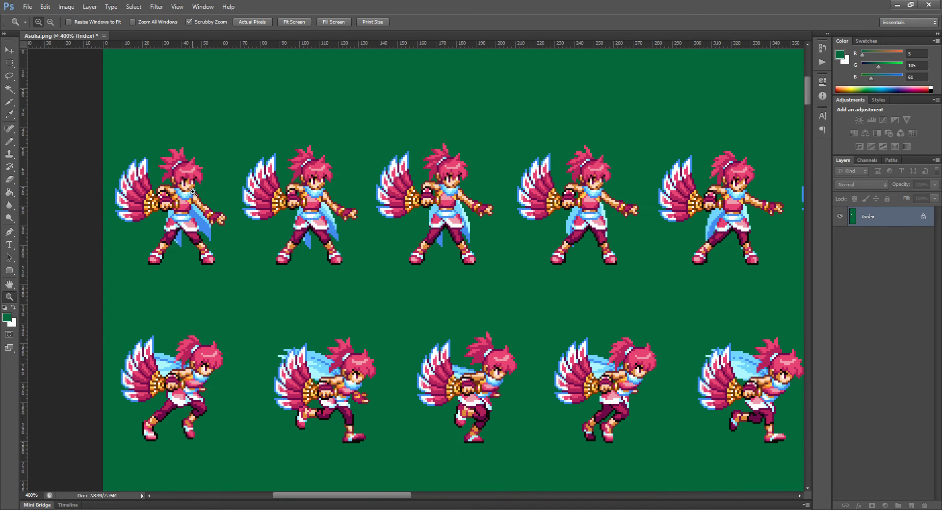
Step: Show the Actions list with the MUGEN set's Index w/ Trim and Index w/o Trim actions
{"action": "left_click", "coordinate": [823, 62]}
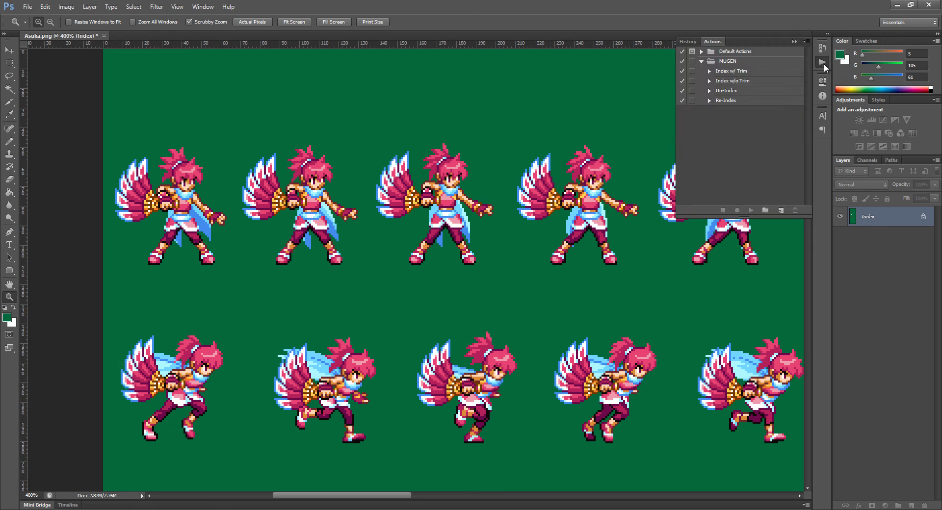
Step: Collapse the MUGEN set and create a new action set named Test
{"action": "left_click", "coordinate": [700, 62]}
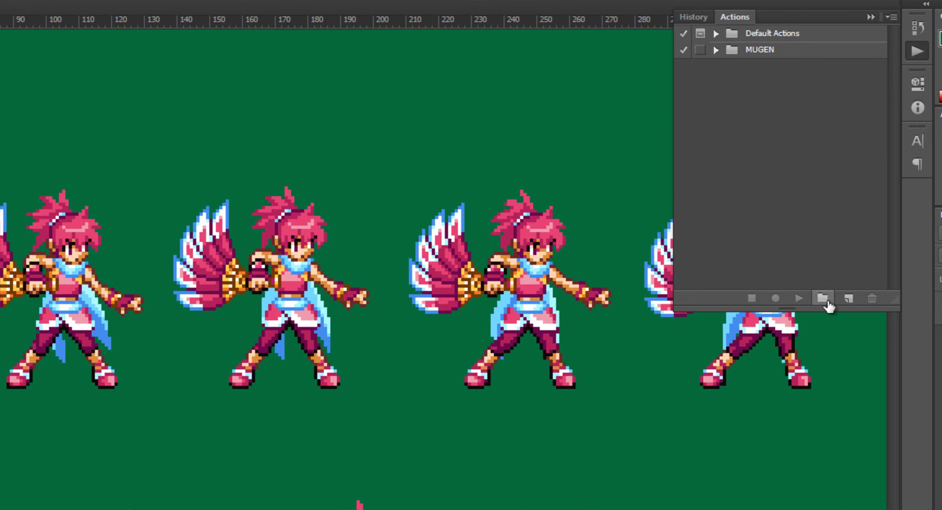
{"action": "left_click", "coordinate": [764, 210]}
{"action": "type", "text": "Test"}
{"action": "key", "text": "Return"}
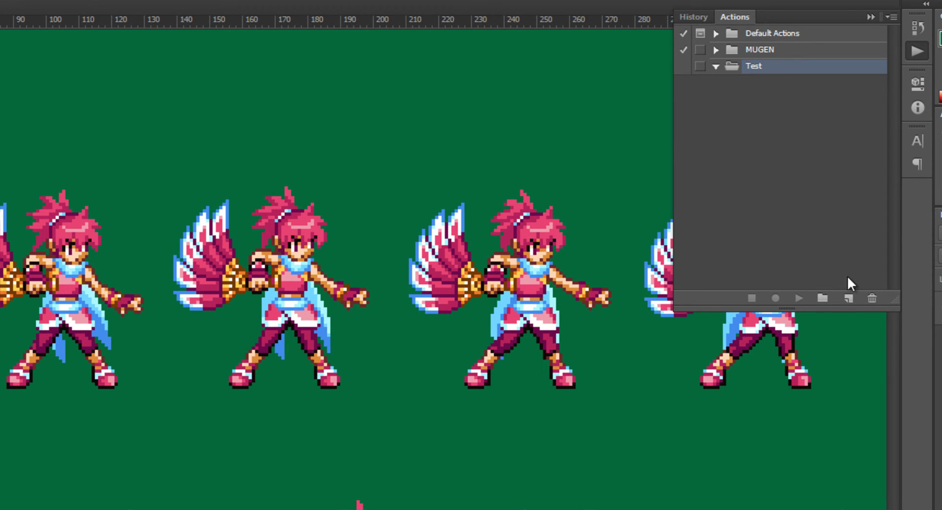
Step: Add a new action named Index Sprite to the Test set and start recording
{"action": "left_click", "coordinate": [848, 299]}
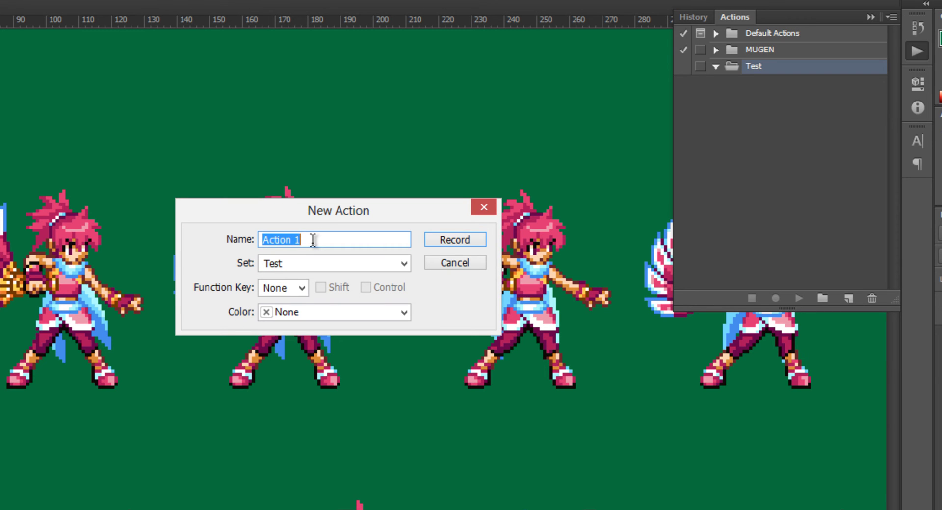
{"action": "key", "text": "BackSpace"}
{"action": "type", "text": "Index Sprite"}
{"action": "left_click", "coordinate": [462, 239]}
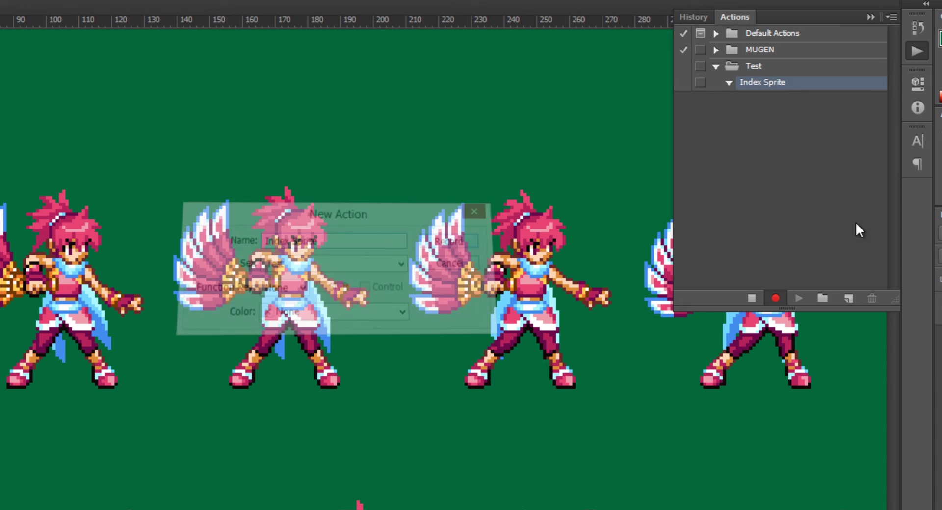
Step: Collapse the Actions list
{"action": "left_click", "coordinate": [917, 50]}
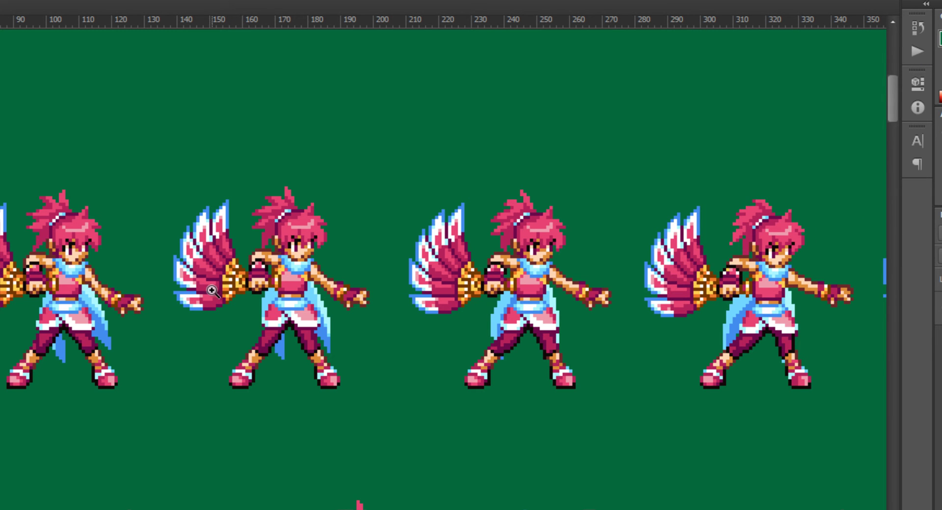
{"action": "left_click", "coordinate": [917, 51]}
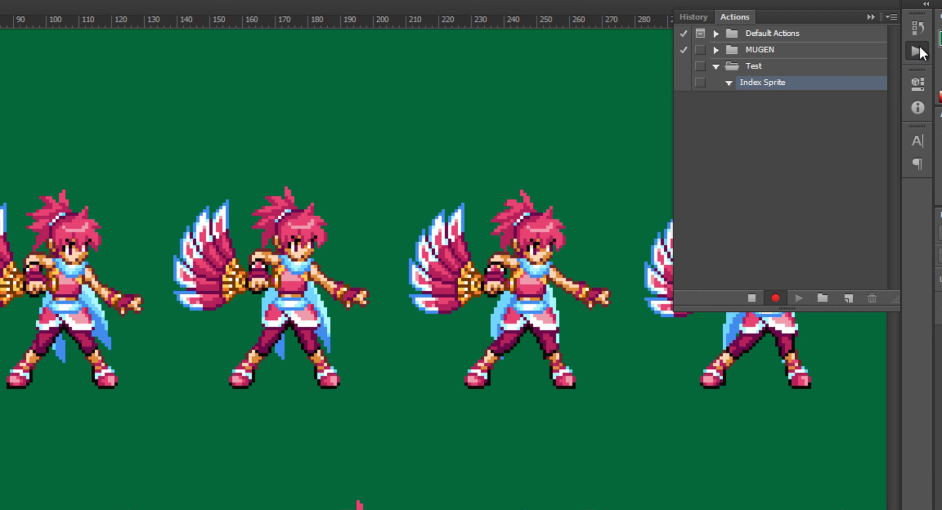
{"action": "left_click", "coordinate": [918, 49]}
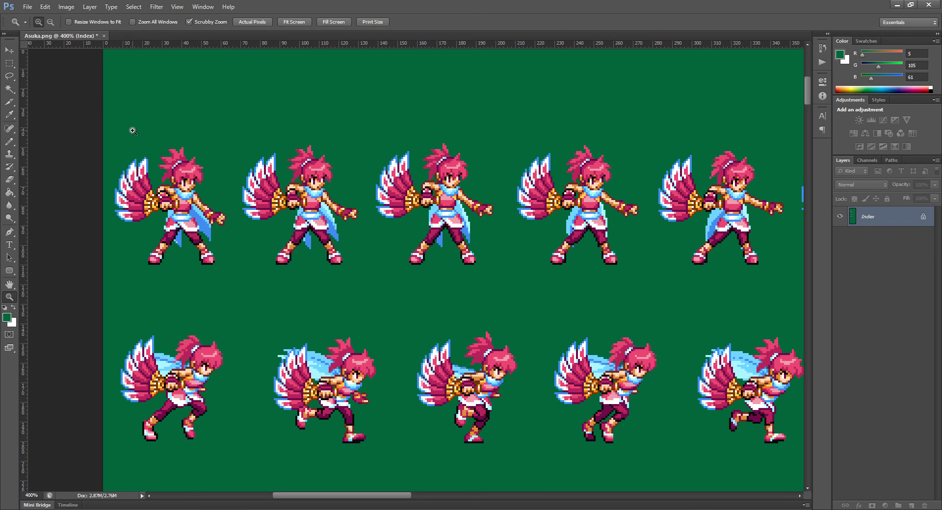
{"action": "left_click", "coordinate": [822, 62]}
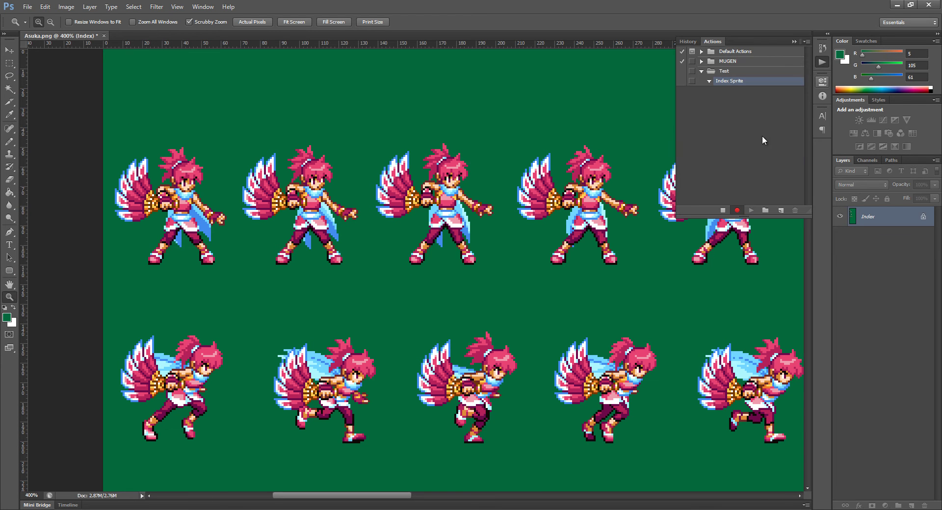
{"action": "left_click", "coordinate": [824, 60]}
{"action": "scroll", "coordinate": [160, 167], "scroll_direction": "up", "scroll_amount": 1}
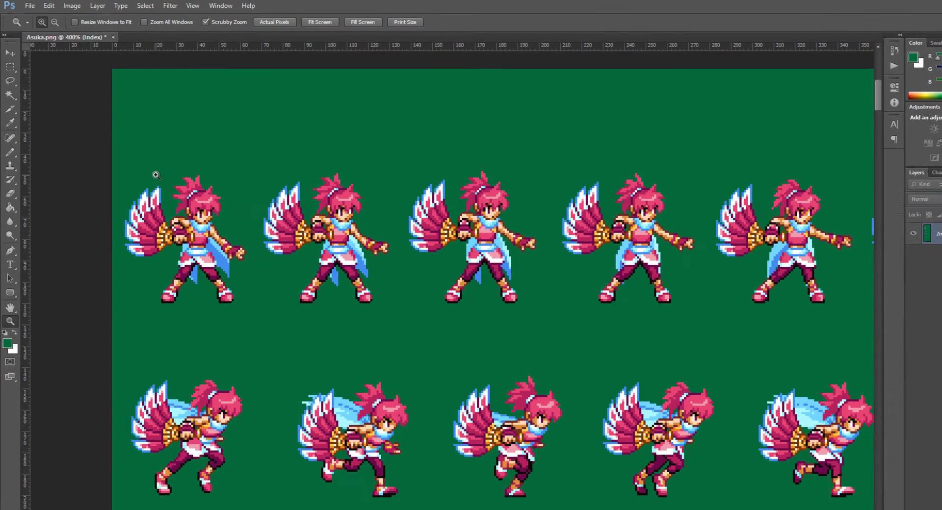
Step: Set the marquee tool to rectangular selection
{"action": "key", "text": "m"}
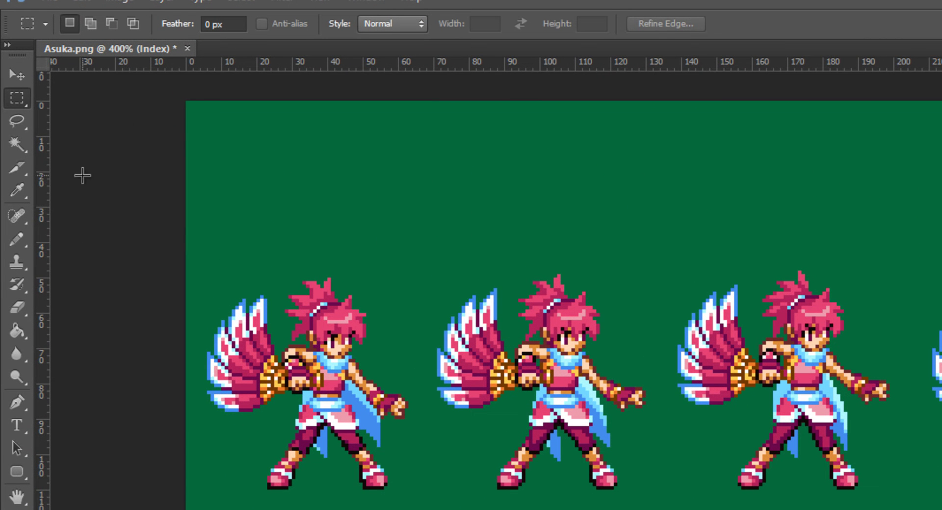
{"action": "right_click", "coordinate": [22, 94]}
{"action": "left_click", "coordinate": [66, 112]}
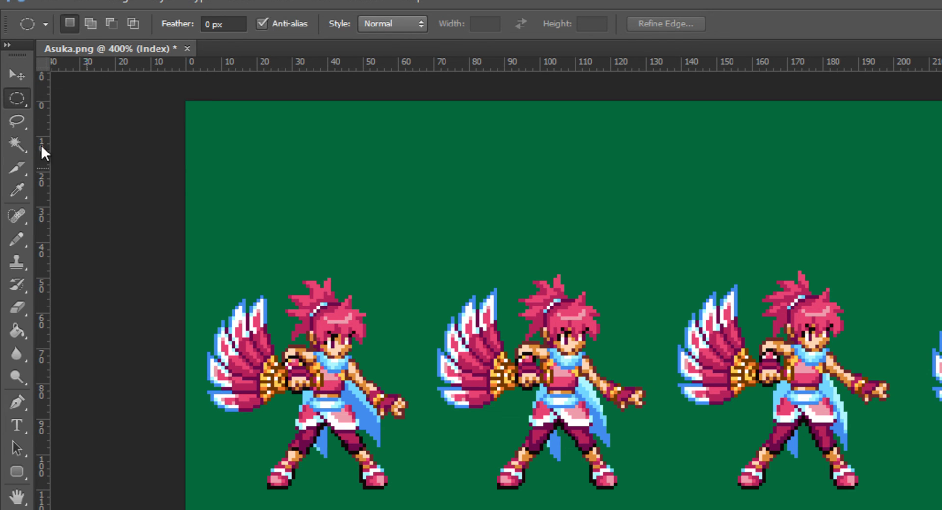
{"action": "right_click", "coordinate": [17, 97]}
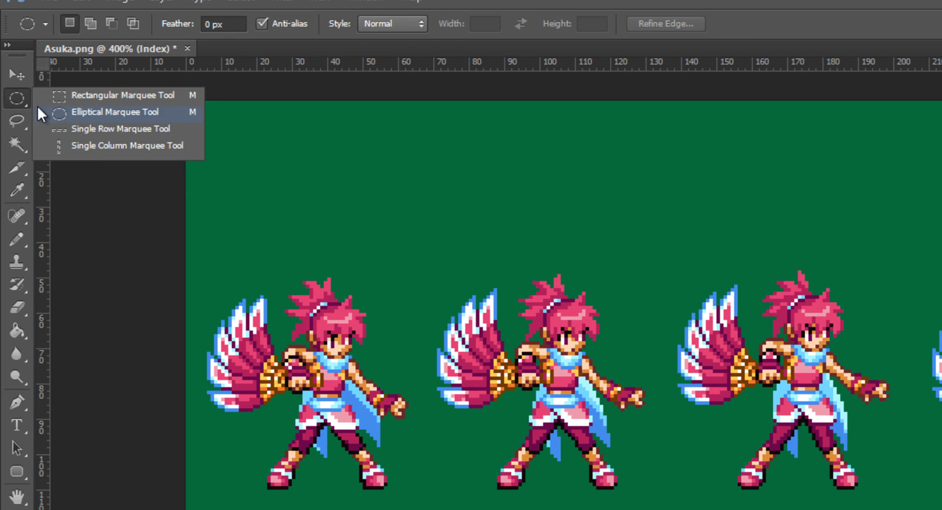
{"action": "left_click", "coordinate": [135, 99]}
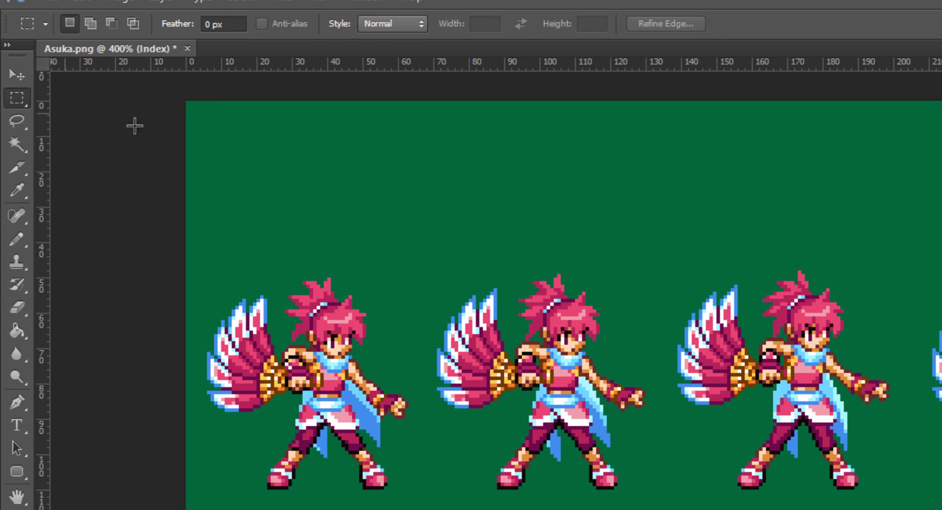
Step: Select the first standing sprite on the sheet and copy it with Edit > Copy
{"action": "left_click_drag", "start_coordinate": [206, 103], "coordinate": [395, 307]}
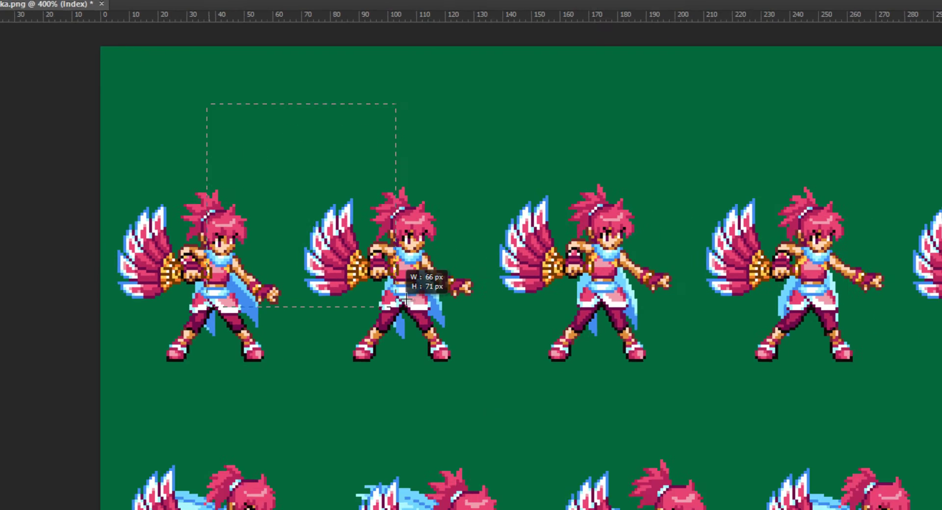
{"action": "left_click_drag", "start_coordinate": [441, 143], "coordinate": [485, 196]}
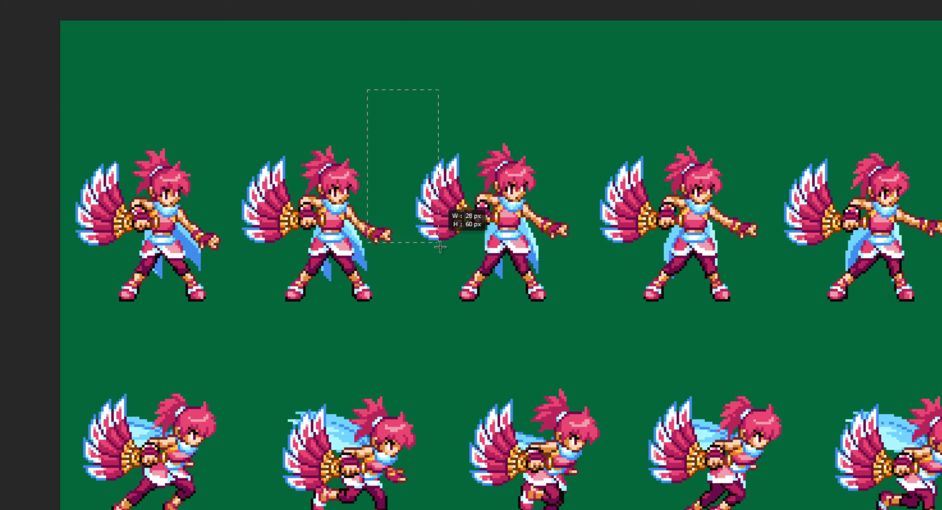
{"action": "left_click", "coordinate": [177, 115]}
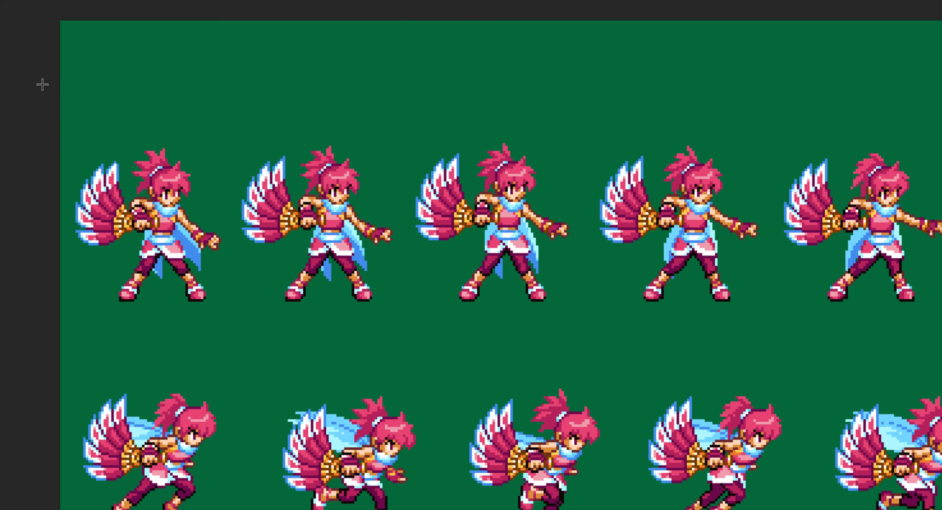
{"action": "left_click_drag", "start_coordinate": [42, 84], "coordinate": [231, 337]}
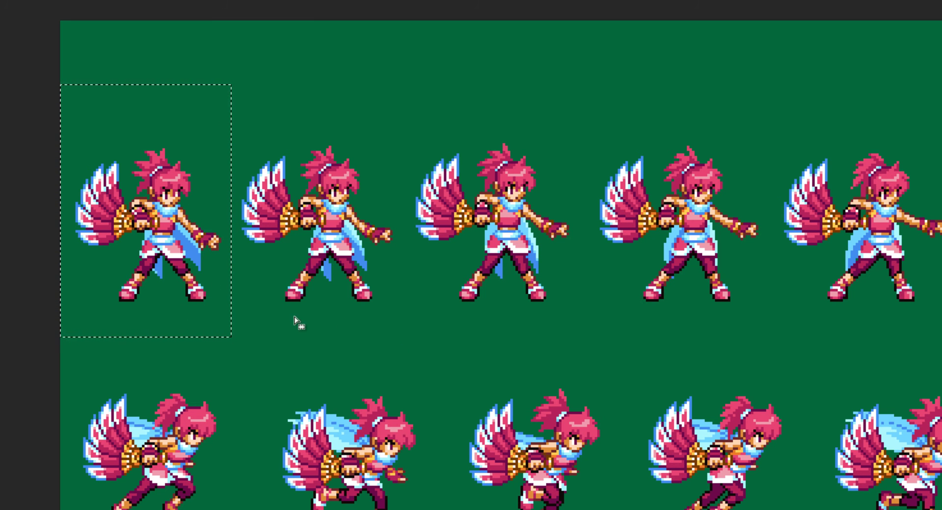
{"action": "right_click", "coordinate": [170, 211]}
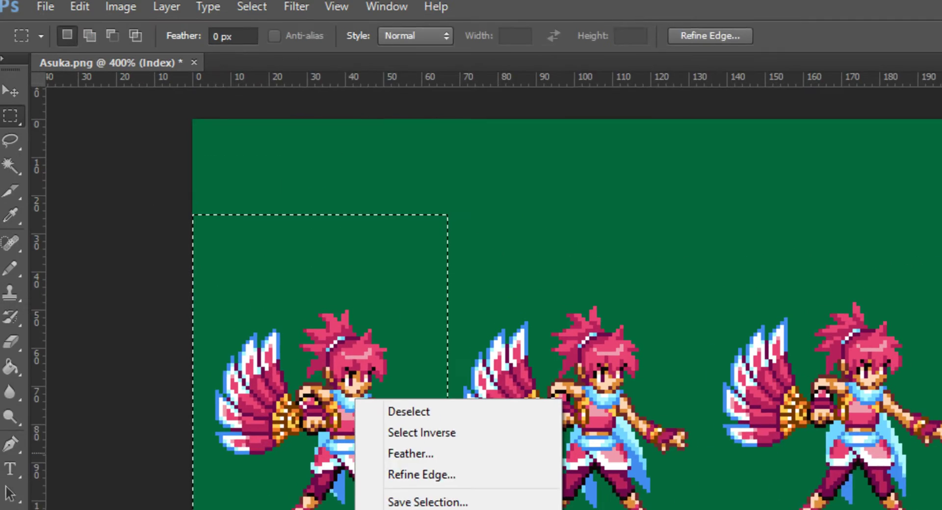
{"action": "key", "text": "Escape"}
{"action": "left_click", "coordinate": [80, 6]}
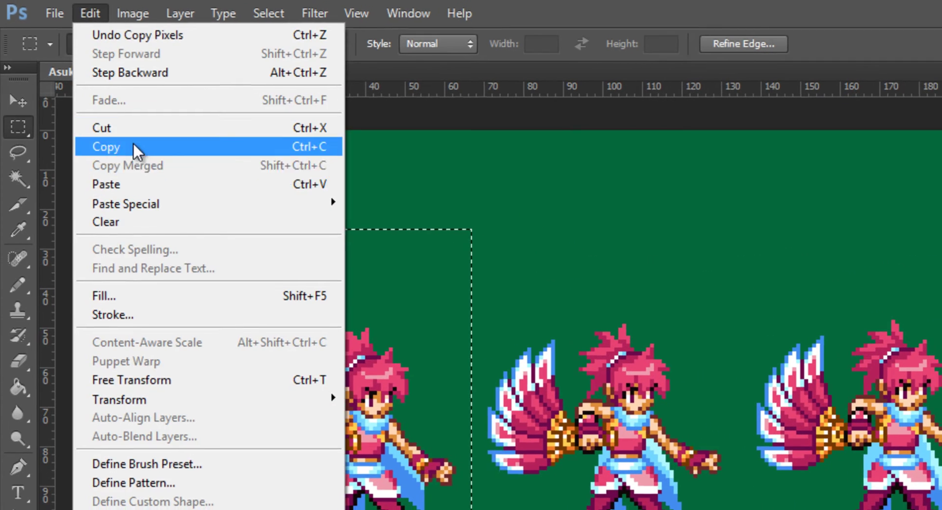
{"action": "left_click", "coordinate": [134, 146]}
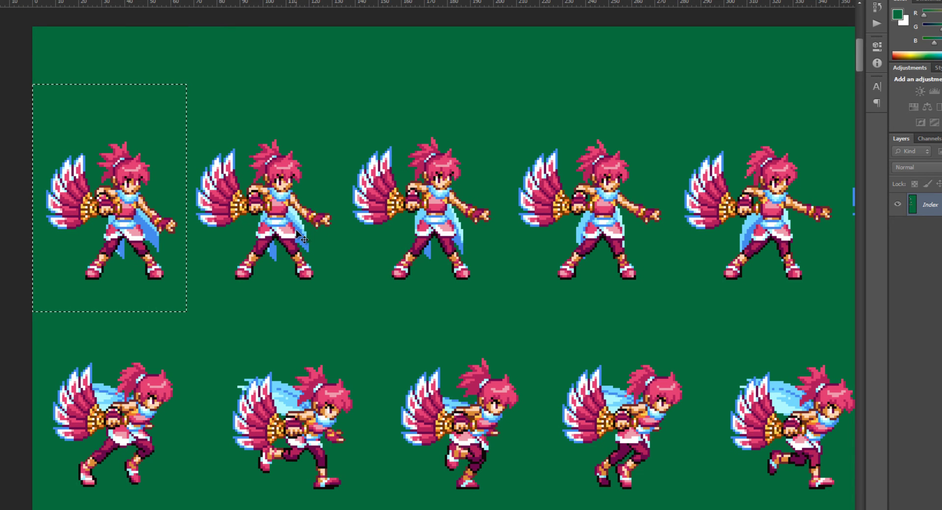
Step: Create a 67 × 99 px clipboard-sized document and select the Index Sprite action
{"action": "key", "text": "ctrl+n"}
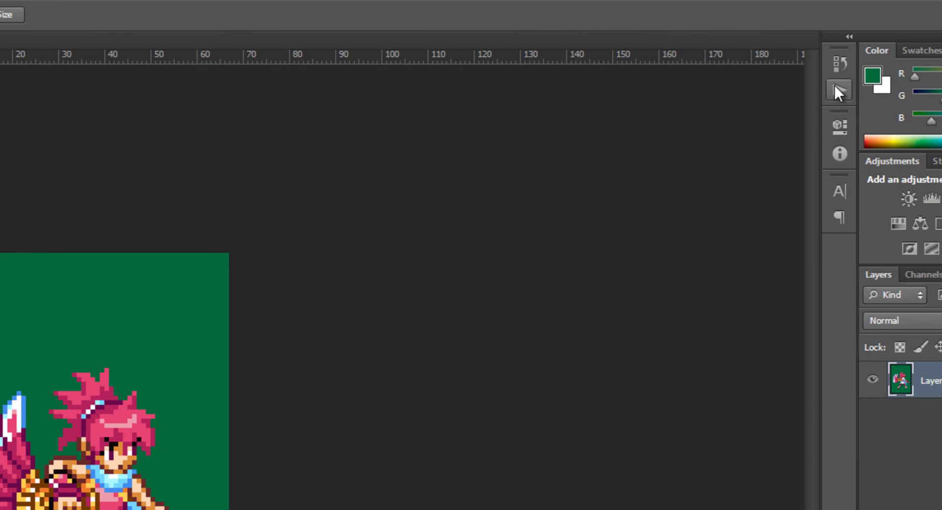
{"action": "left_click", "coordinate": [837, 90]}
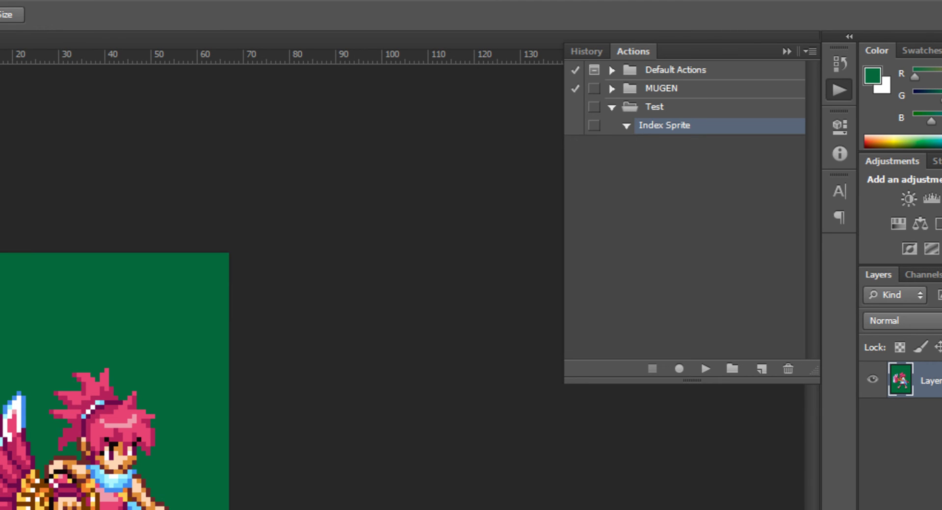
{"action": "left_click", "coordinate": [728, 297]}
{"action": "left_click", "coordinate": [666, 128]}
Step: Record an Indexed Color conversion with the Previous palette into Index Sprite
{"action": "left_click", "coordinate": [679, 368]}
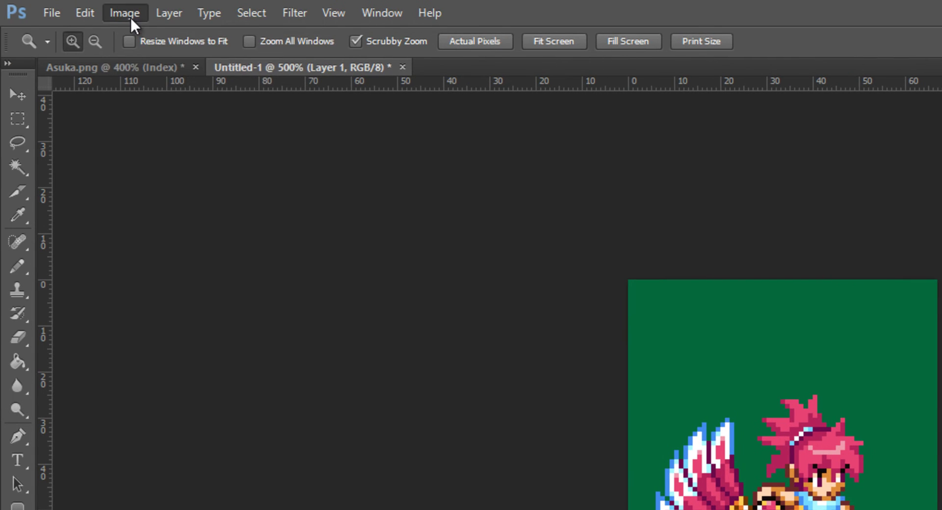
{"action": "left_click", "coordinate": [130, 16]}
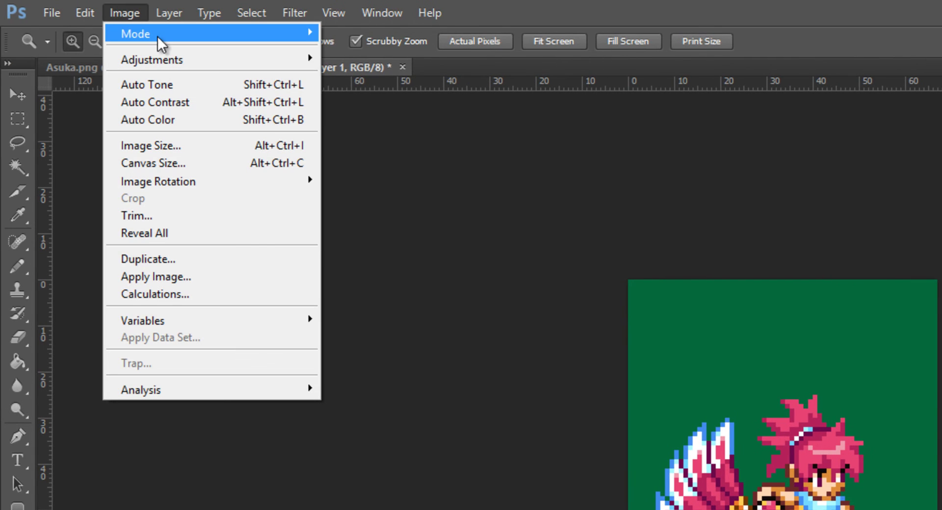
{"action": "mouse_move", "coordinate": [157, 34]}
{"action": "left_click", "coordinate": [372, 85]}
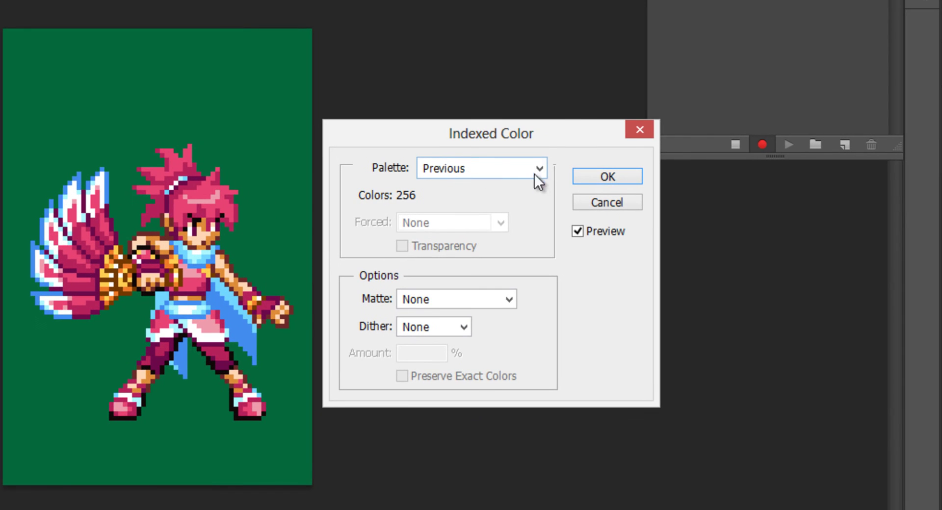
{"action": "left_click", "coordinate": [538, 169]}
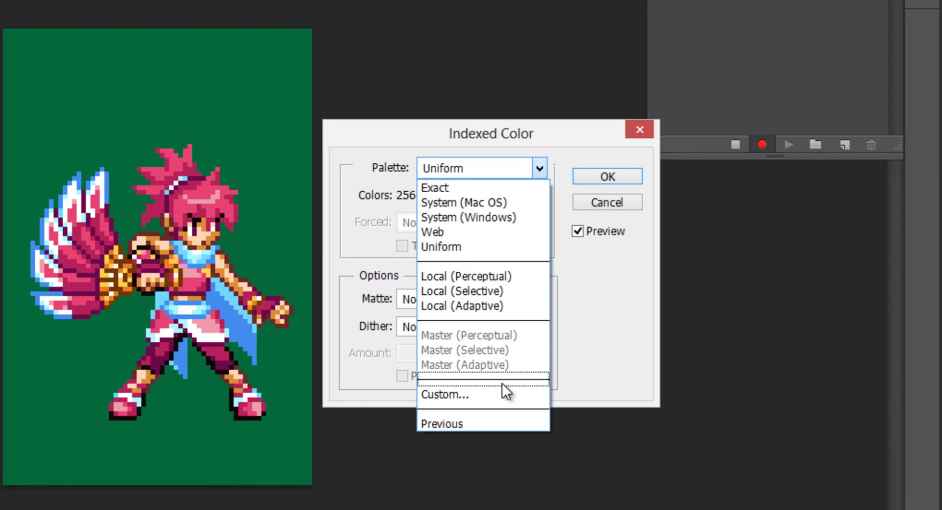
{"action": "left_click", "coordinate": [506, 420]}
{"action": "left_click", "coordinate": [537, 169]}
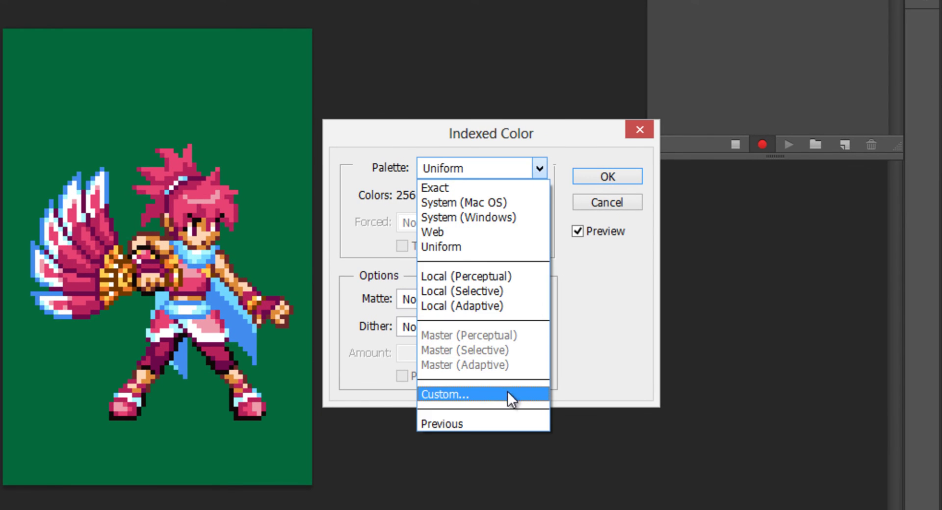
{"action": "left_click", "coordinate": [508, 392]}
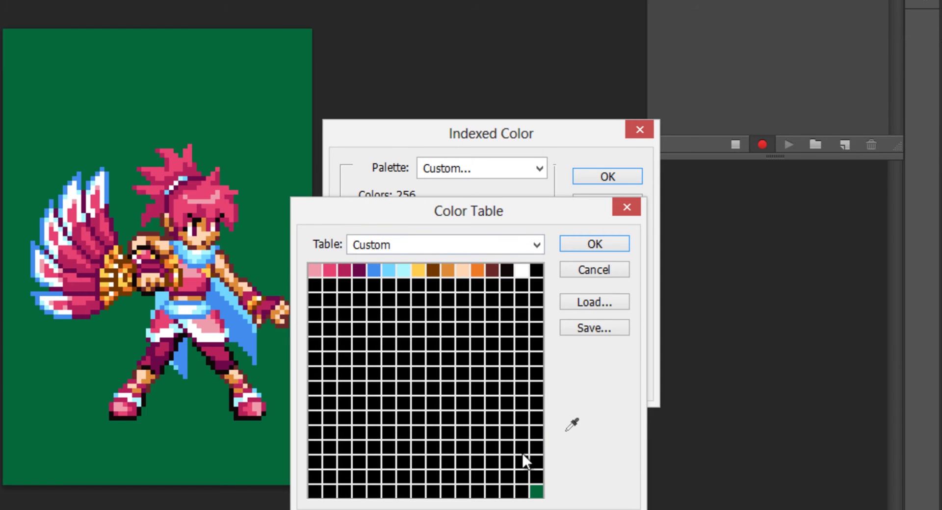
{"action": "left_click", "coordinate": [608, 269]}
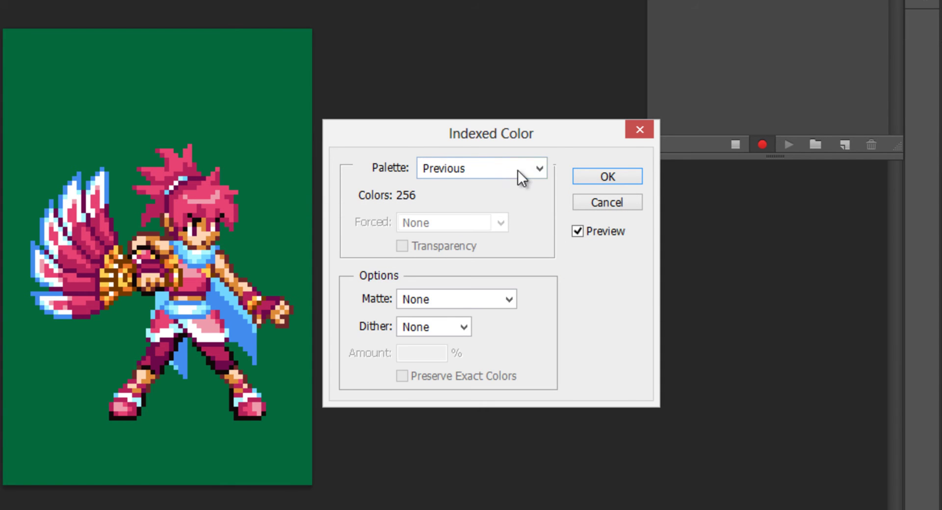
{"action": "left_click", "coordinate": [539, 170]}
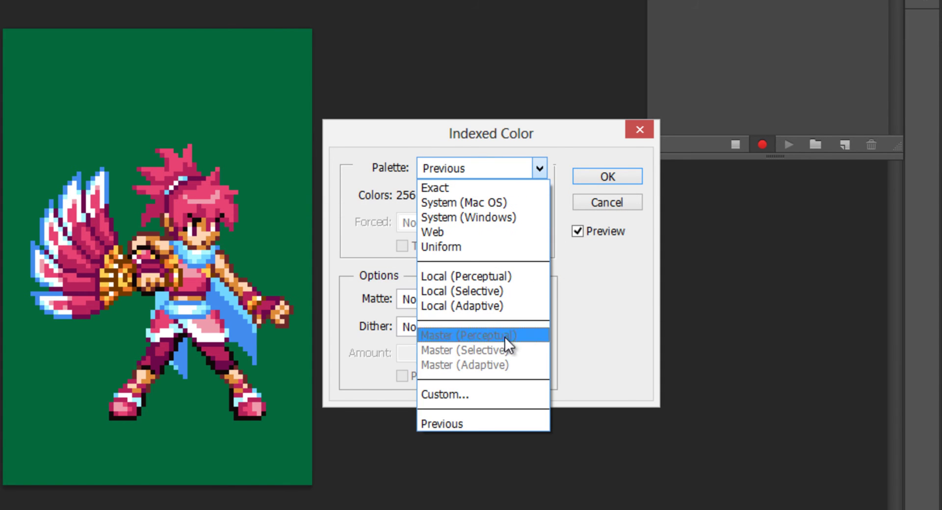
{"action": "left_click", "coordinate": [487, 421]}
{"action": "left_click", "coordinate": [597, 176]}
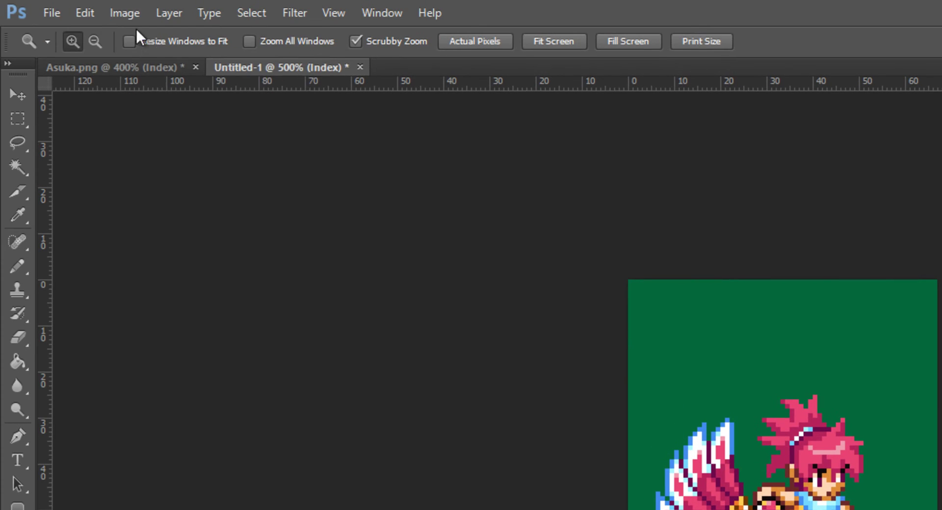
Step: Trim the canvas by Top Left Pixel Color on all sides and collapse the action's steps
{"action": "left_click", "coordinate": [125, 12]}
{"action": "left_click", "coordinate": [161, 216]}
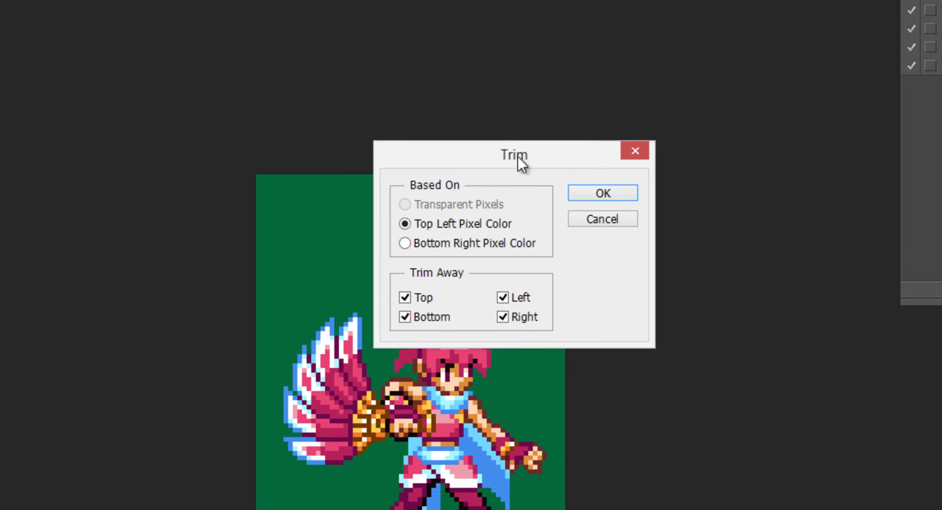
{"action": "left_click_drag", "start_coordinate": [517, 156], "coordinate": [85, 197]}
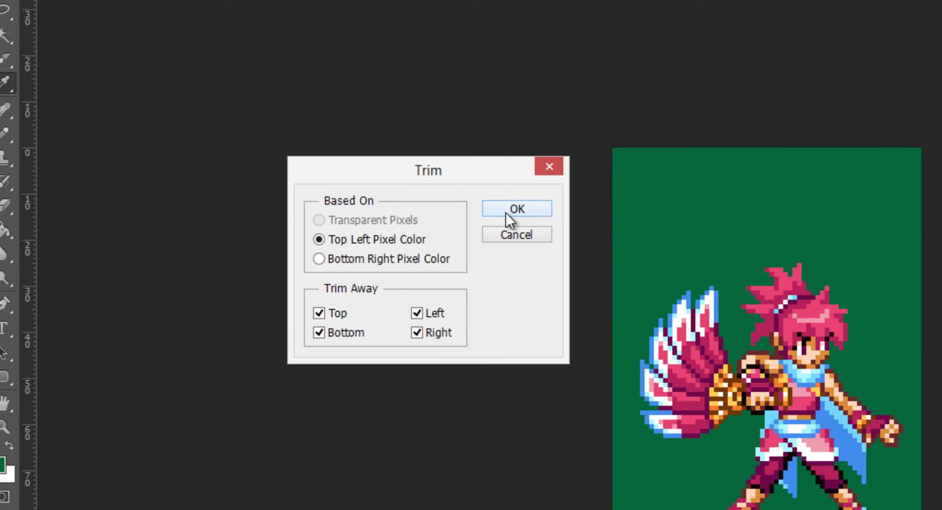
{"action": "left_click", "coordinate": [505, 213]}
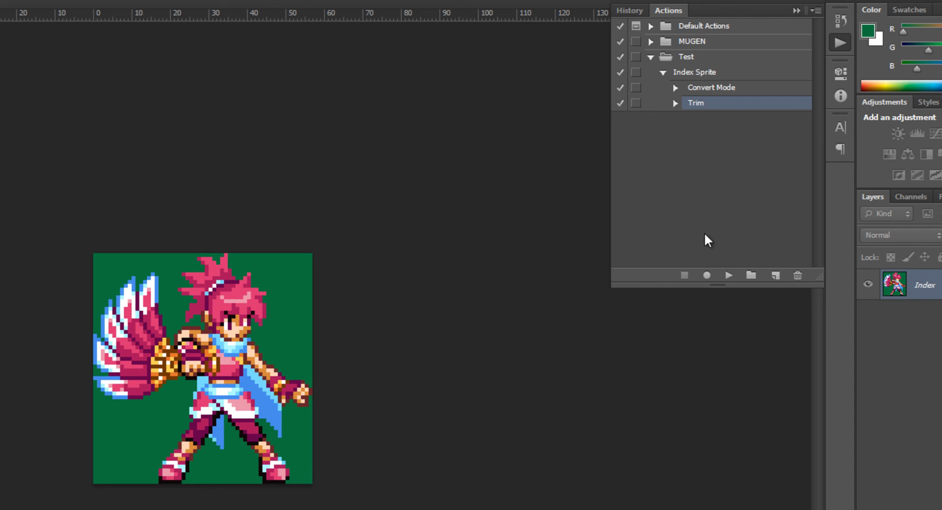
{"action": "left_click", "coordinate": [663, 73]}
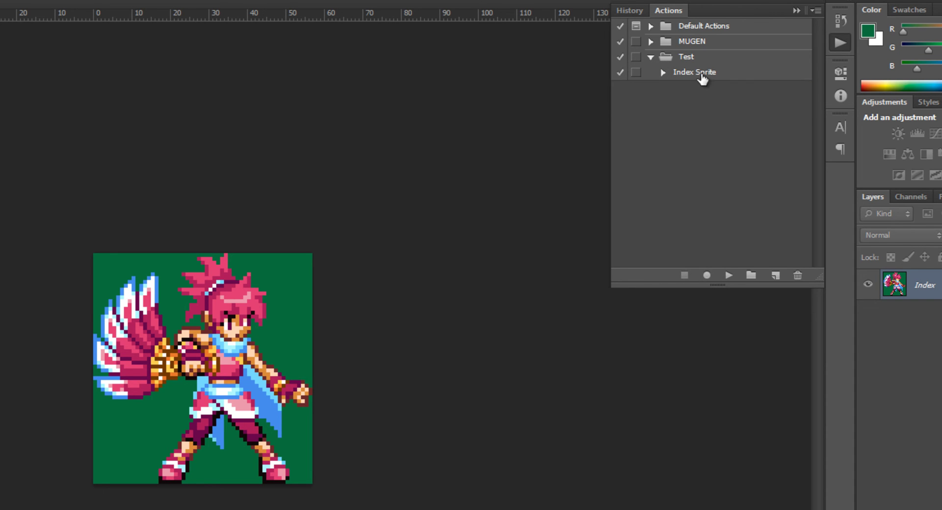
Step: Save the trimmed sprite to the Desktop as stand00.pcx
{"action": "left_click", "coordinate": [838, 44]}
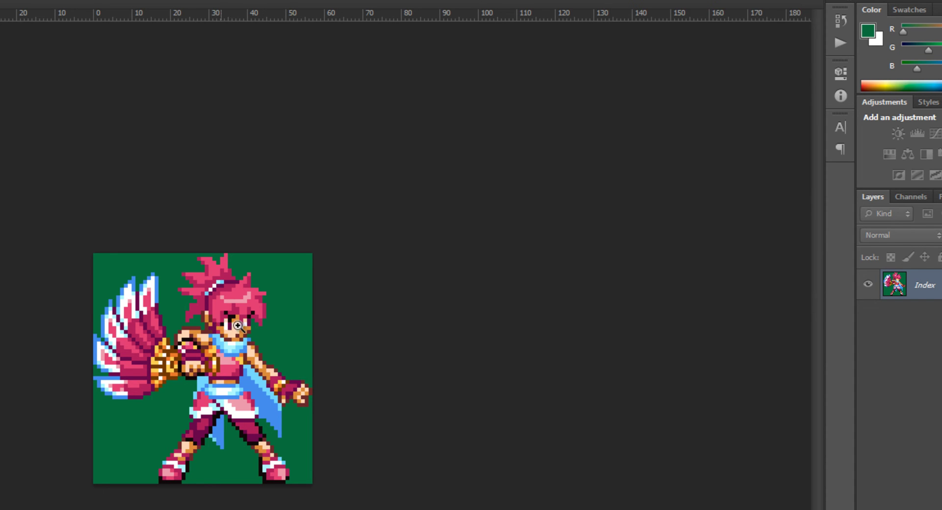
{"action": "left_click", "coordinate": [237, 374]}
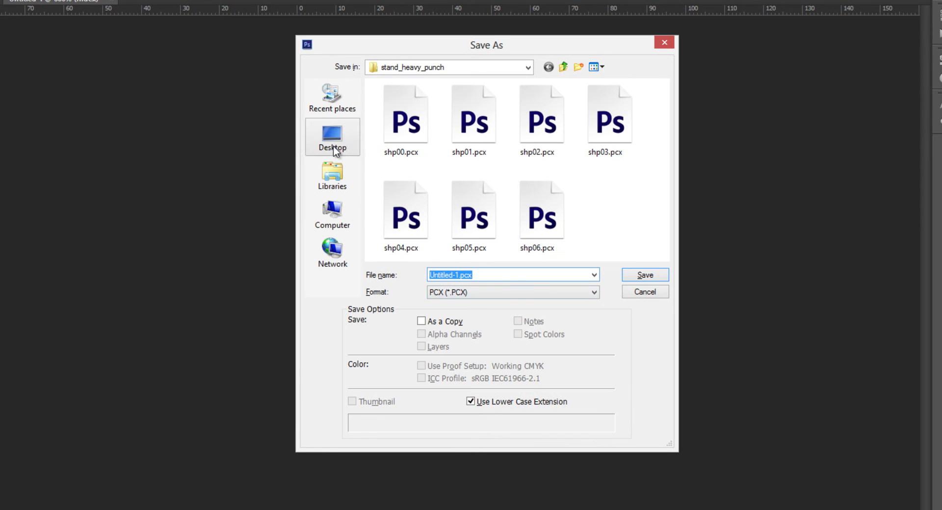
{"action": "left_click", "coordinate": [334, 149]}
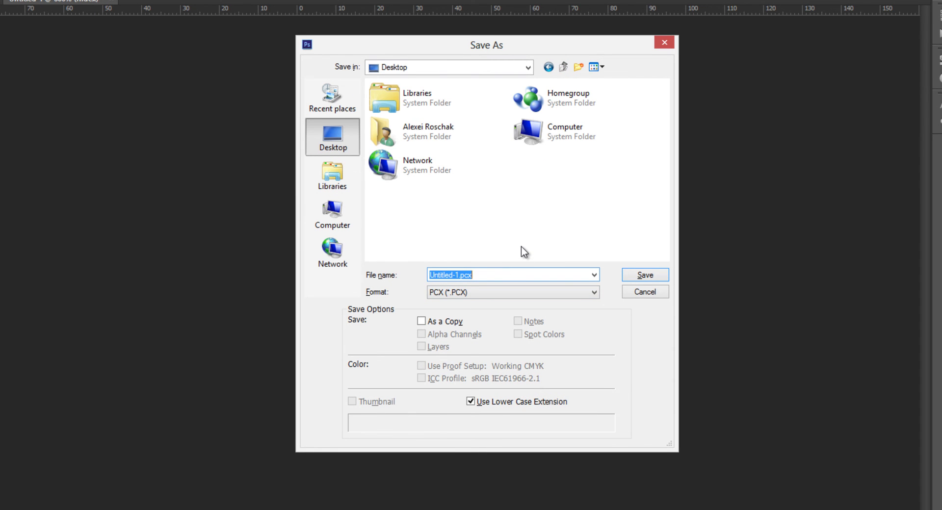
{"action": "type", "text": "stand00"}
{"action": "key", "text": "Return"}
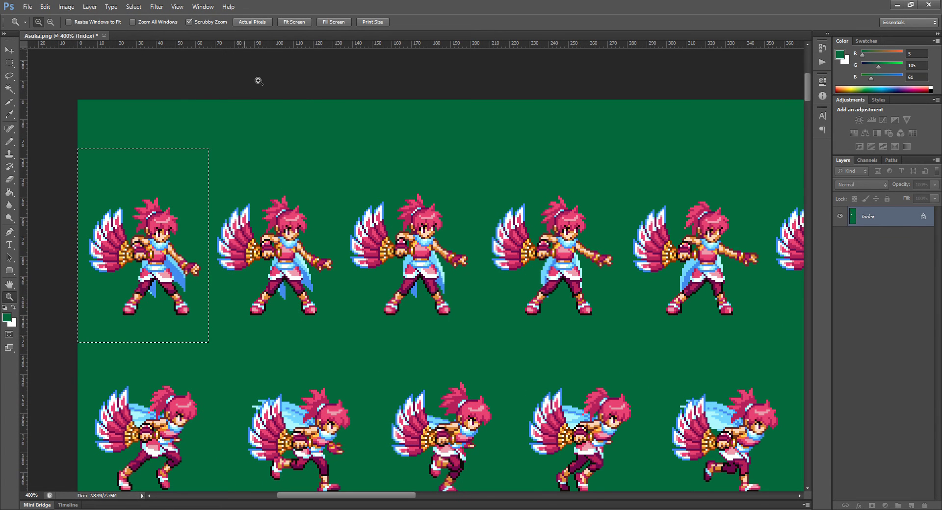
Step: Select the second standing sprite on the sheet and copy it
{"action": "left_click_drag", "start_coordinate": [263, 160], "coordinate": [237, 145]}
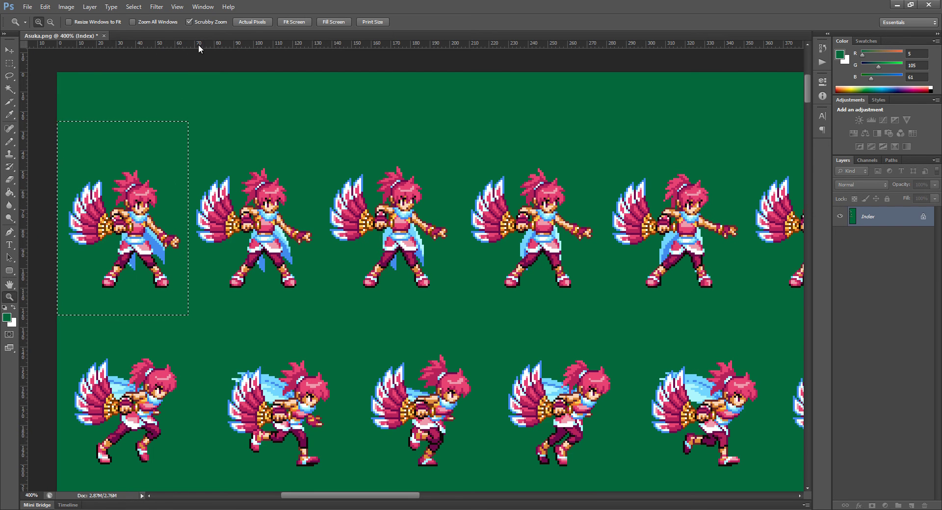
{"action": "key", "text": "m"}
{"action": "left_click", "coordinate": [250, 181]}
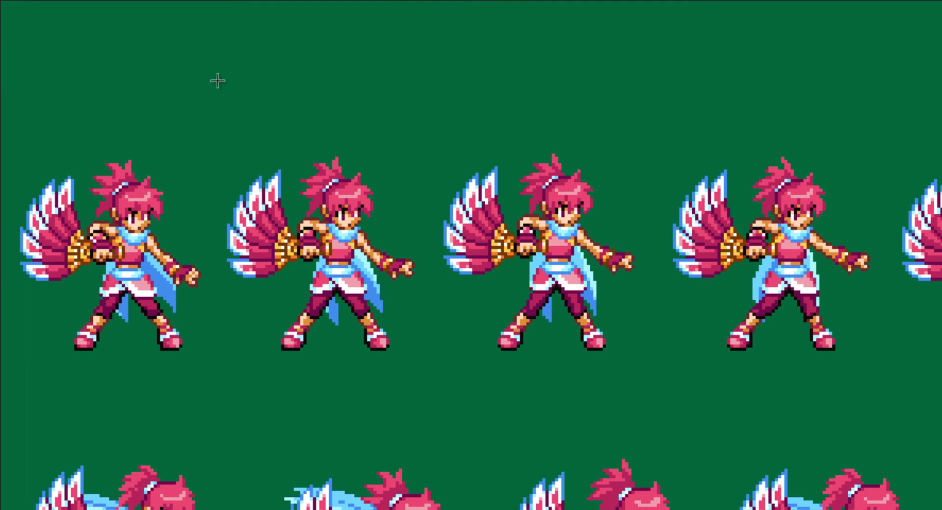
{"action": "left_click_drag", "start_coordinate": [191, 123], "coordinate": [318, 320]}
{"action": "left_click_drag", "start_coordinate": [424, 402], "coordinate": [427, 399]}
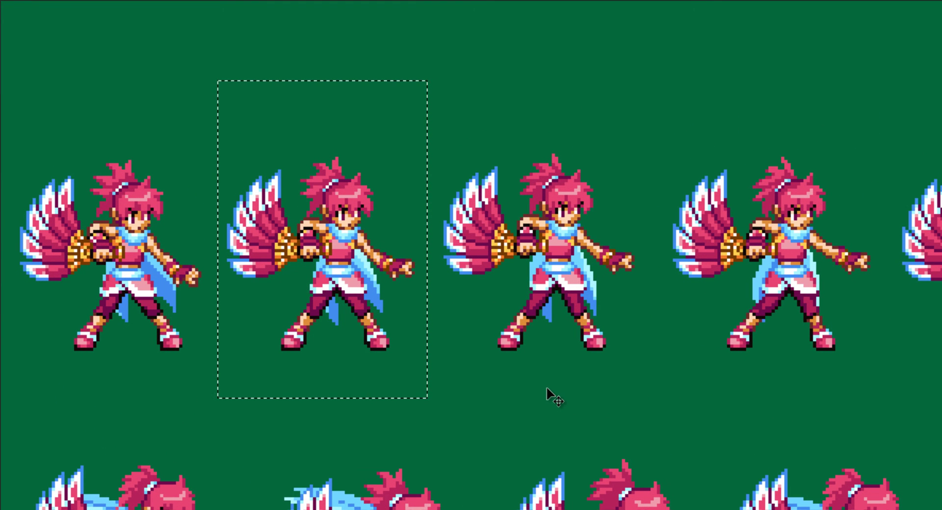
{"action": "key", "text": "ctrl+c"}
Step: Create a new 66 × 100 px document from the clipboard
{"action": "key", "text": "ctrl+n"}
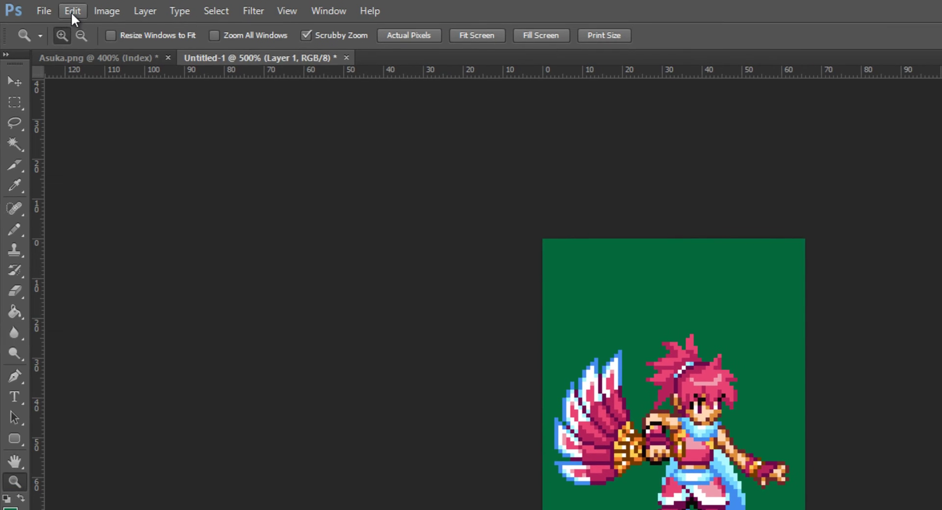
{"action": "left_click", "coordinate": [71, 11]}
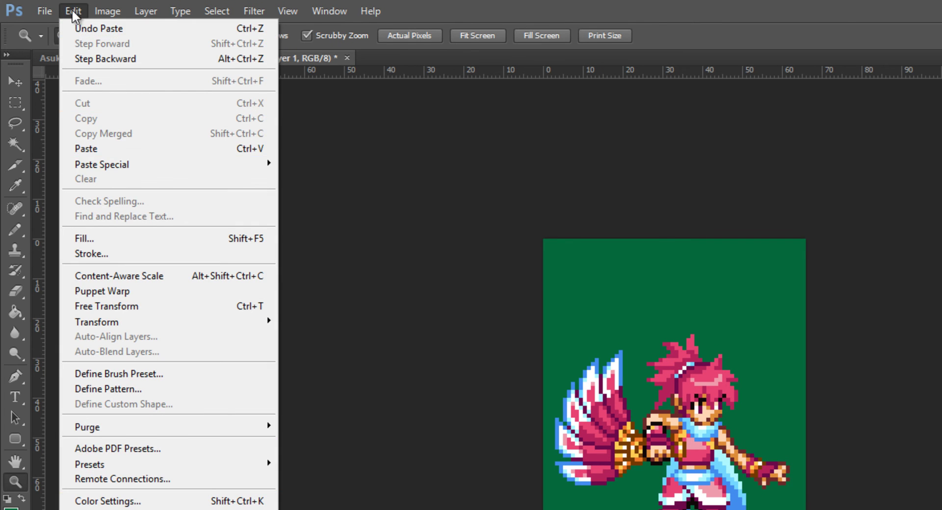
{"action": "left_click", "coordinate": [74, 11]}
{"action": "left_click", "coordinate": [49, 12]}
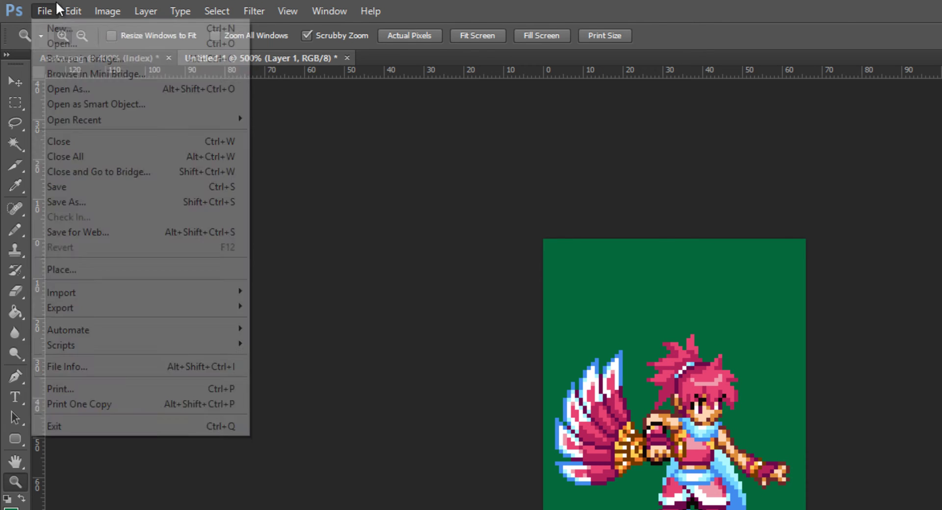
{"action": "left_click", "coordinate": [78, 4]}
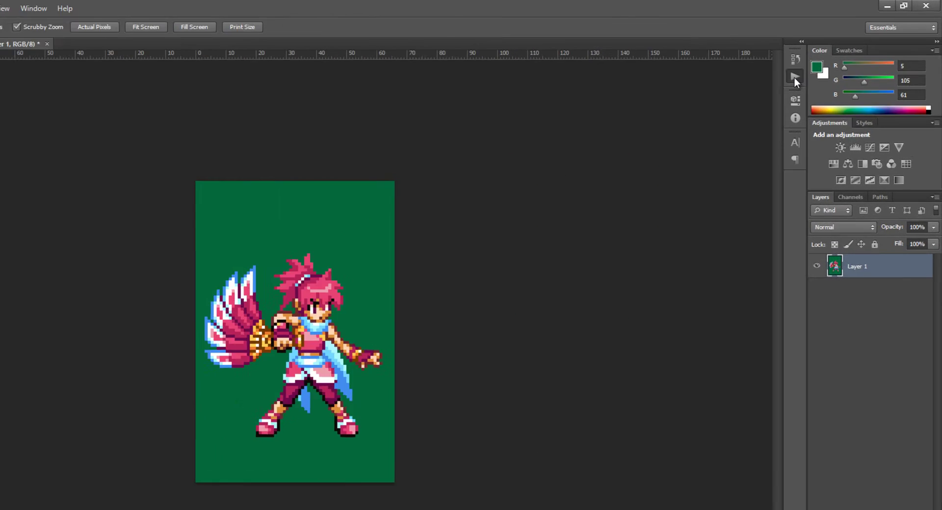
Step: Play Index Sprite on the second sprite and view its Convert Mode and Trim steps
{"action": "left_click", "coordinate": [823, 82]}
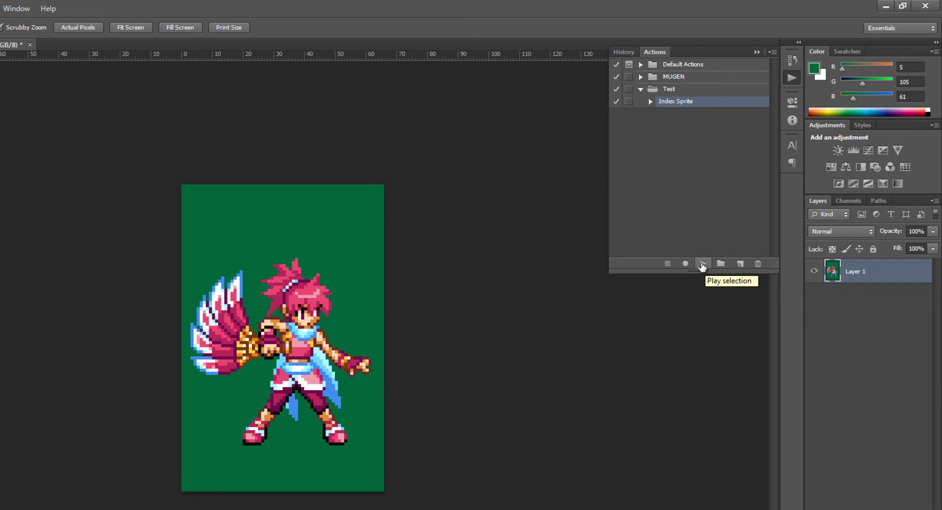
{"action": "left_click", "coordinate": [701, 265]}
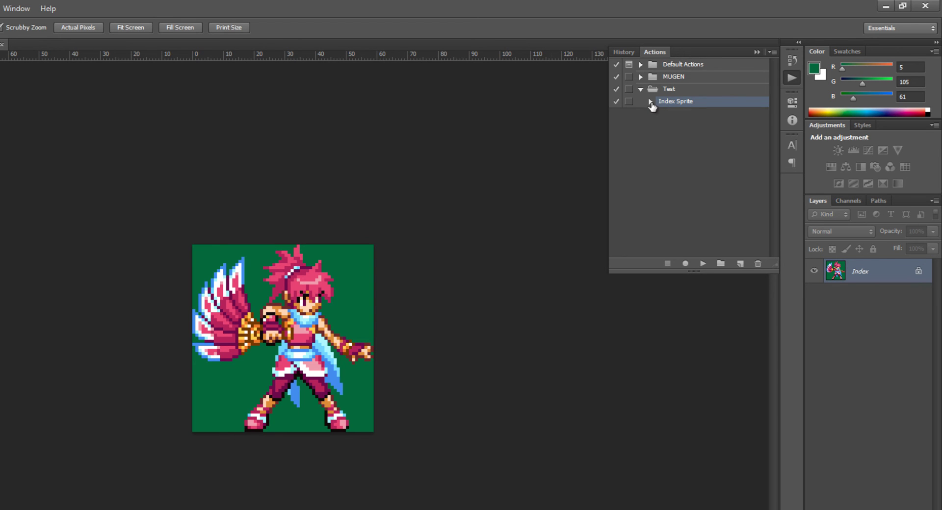
{"action": "left_click", "coordinate": [651, 102]}
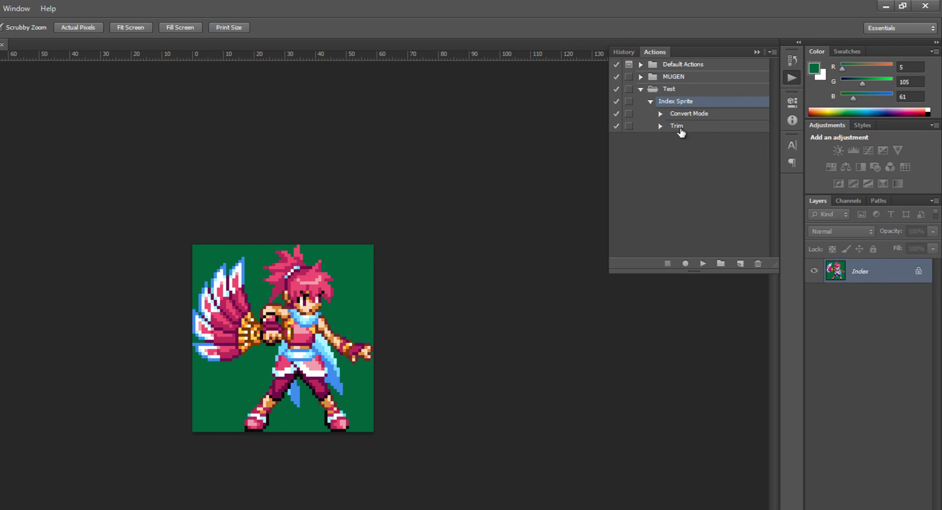
{"action": "left_click", "coordinate": [790, 82]}
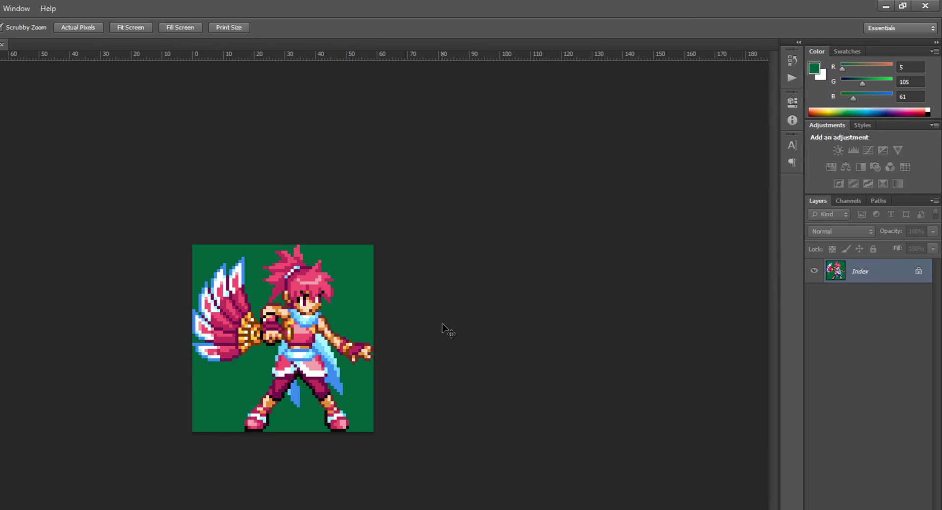
Step: Save the indexed sprite as stand01.pcx and close it
{"action": "key", "text": "ctrl+shift+s"}
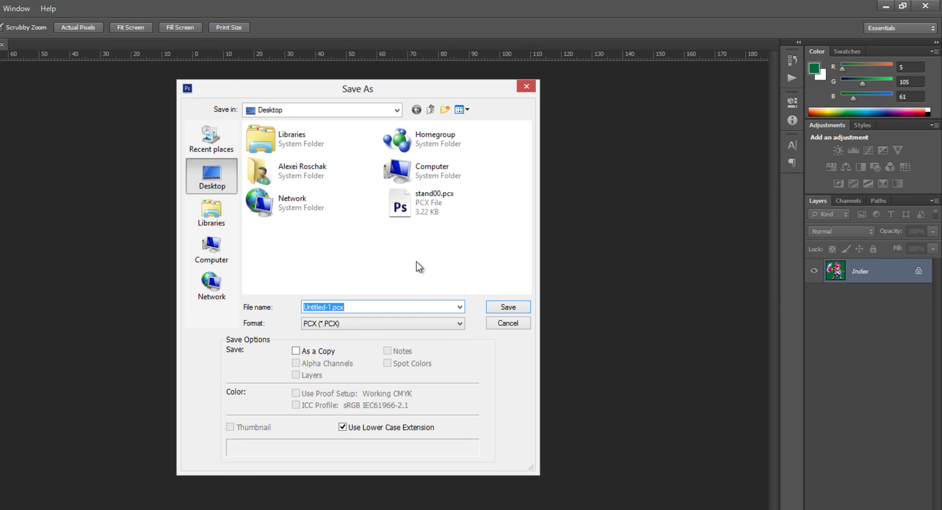
{"action": "type", "text": "stand0"}
{"action": "key", "text": "Return"}
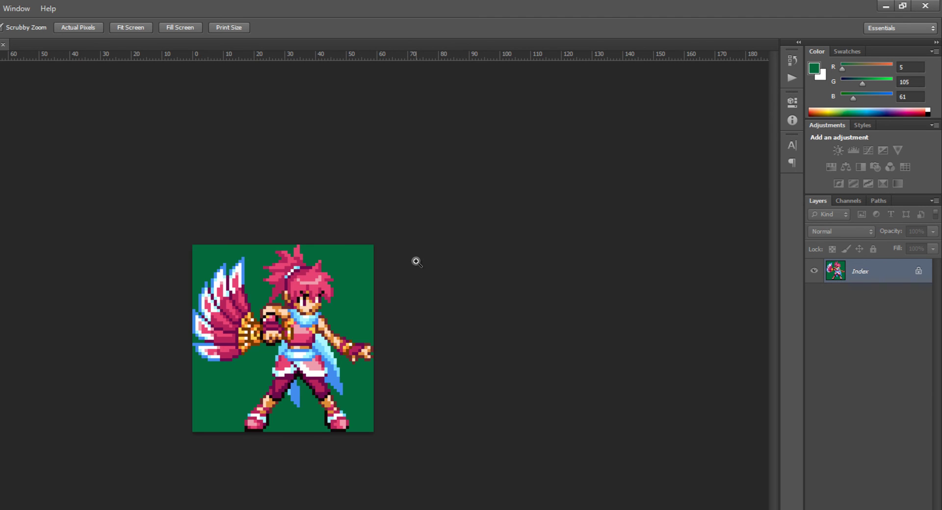
{"action": "key", "text": "ctrl+w"}
Step: Copy the next standing sprite into a new clipboard-sized document
{"action": "key", "text": "m"}
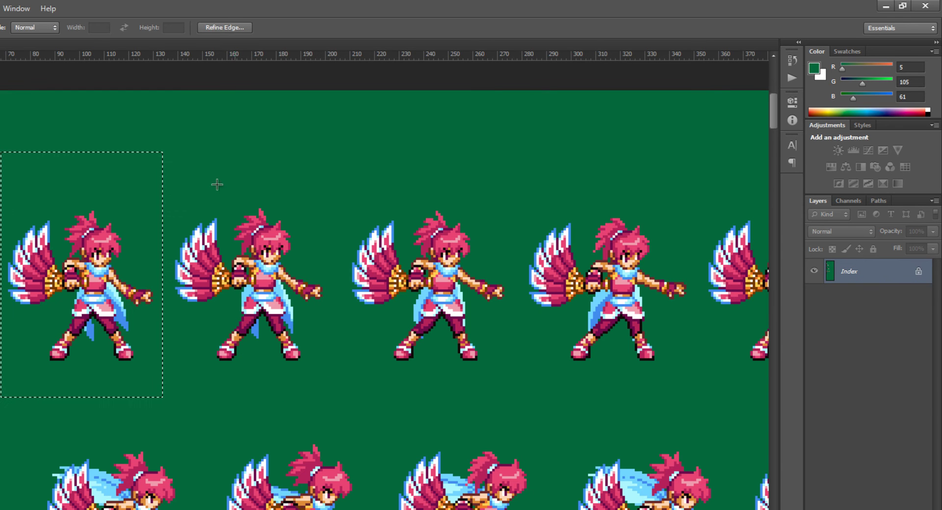
{"action": "left_click_drag", "start_coordinate": [166, 150], "coordinate": [334, 387]}
{"action": "key", "text": "ctrl+c"}
{"action": "key", "text": "ctrl+n"}
{"action": "key", "text": "Return"}
{"action": "key", "text": "ctrl+v"}
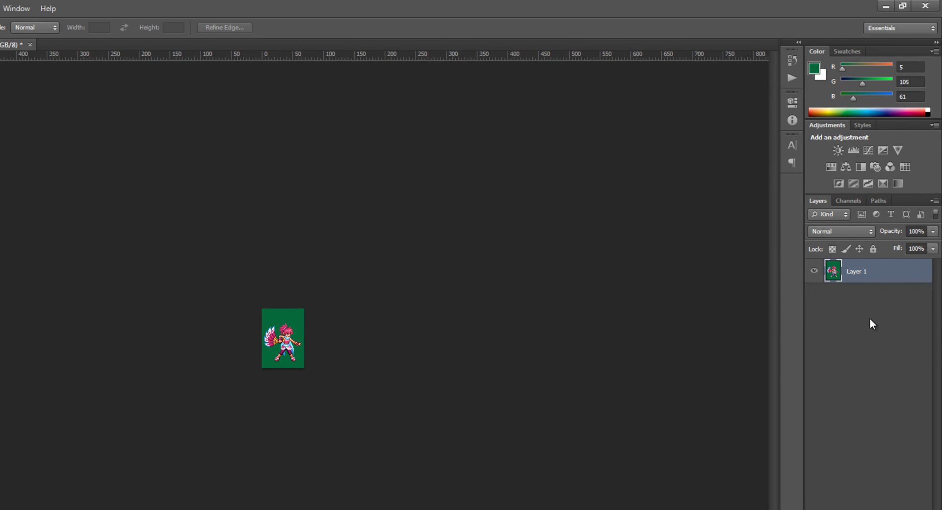
Step: Run Index Sprite on it, save as stand02.pcx, and close it
{"action": "left_click", "coordinate": [791, 78]}
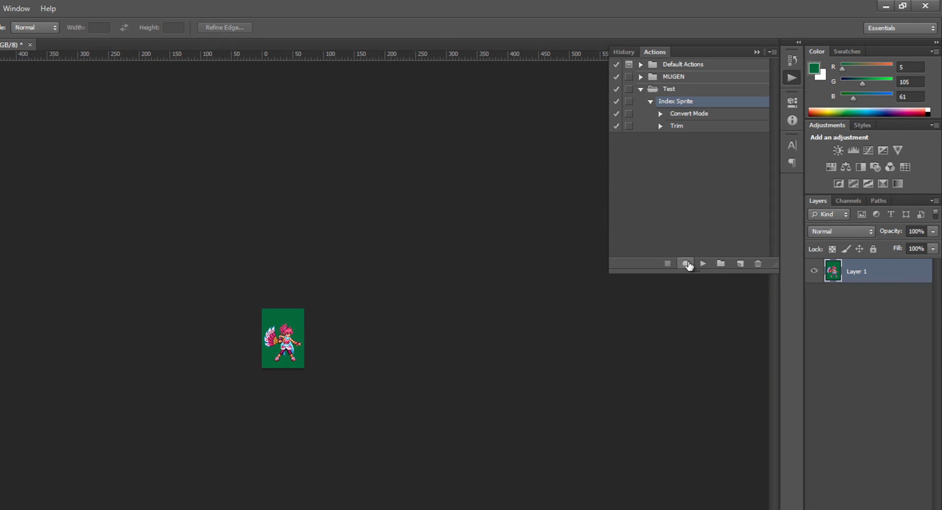
{"action": "left_click", "coordinate": [704, 263]}
{"action": "key", "text": "ctrl+shift+s"}
{"action": "type", "text": "satand"}
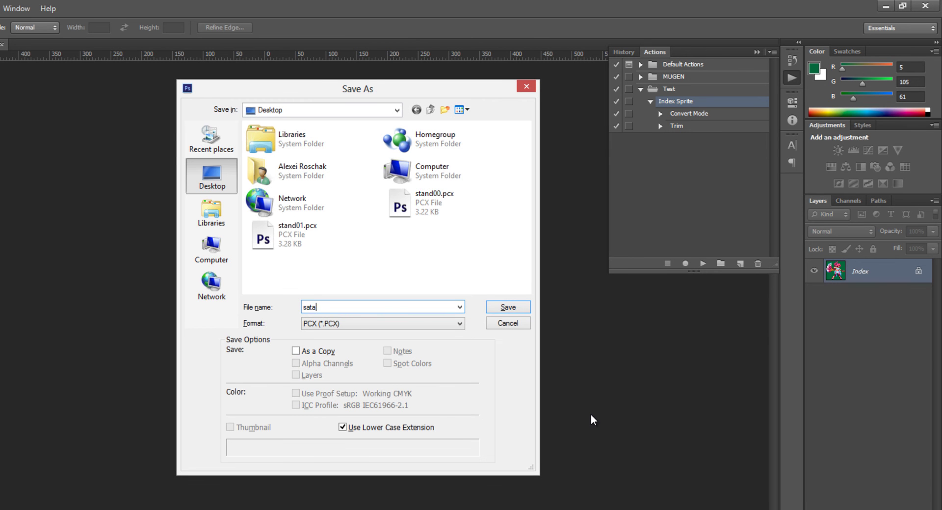
{"action": "key", "text": "BackSpace"}
{"action": "key", "text": "BackSpace"}
{"action": "key", "text": "BackSpace"}
{"action": "key", "text": "Return"}
{"action": "key", "text": "ctrl+w"}
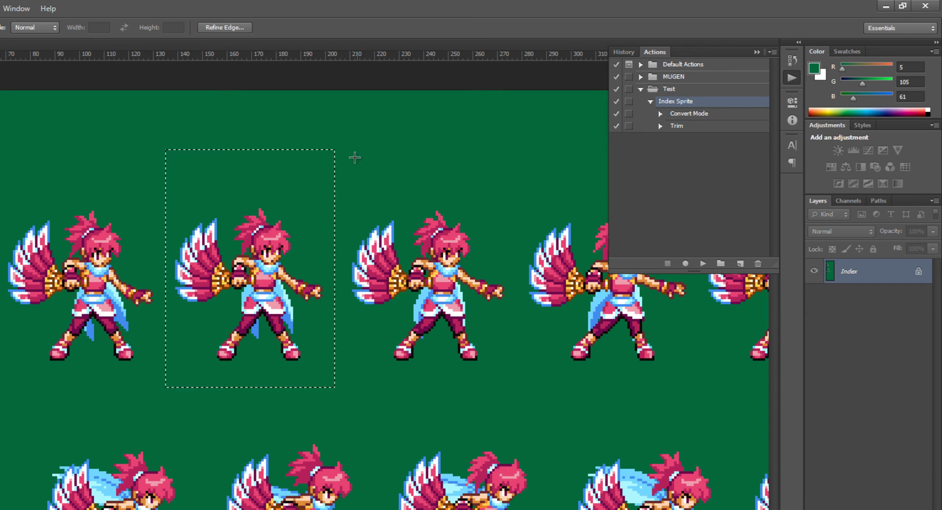
Step: Copy the third standing sprite into a new document and zoom in
{"action": "left_click_drag", "start_coordinate": [347, 154], "coordinate": [506, 389]}
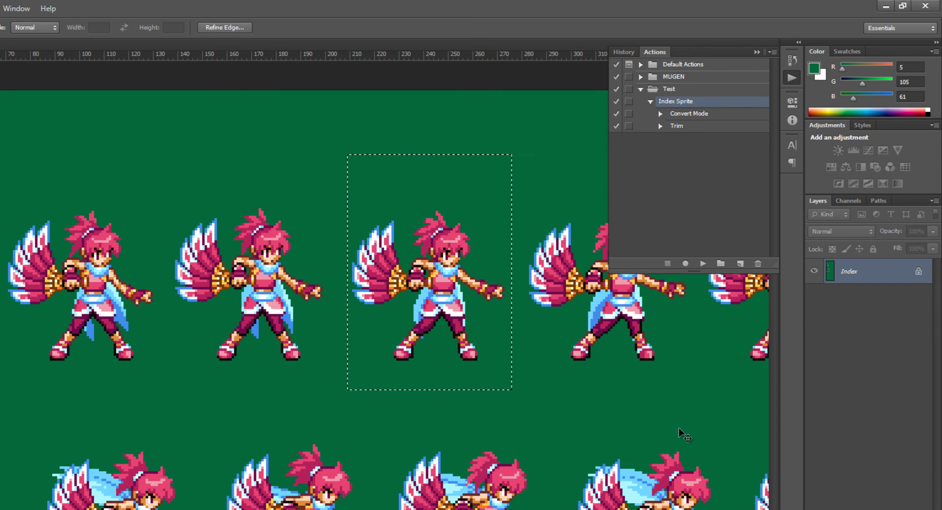
{"action": "key", "text": "ctrl+c"}
{"action": "key", "text": "ctrl+n"}
{"action": "key", "text": "Return"}
{"action": "key", "text": "ctrl+v"}
{"action": "key", "text": "z"}
{"action": "key", "text": "ctrl+plus"}
{"action": "key", "text": "ctrl+plus"}
{"action": "key", "text": "ctrl+plus"}
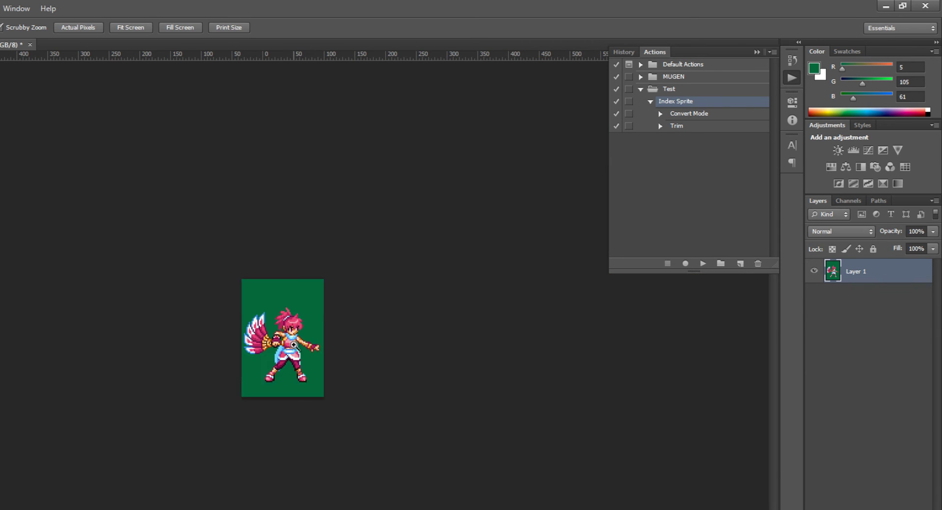
Step: Run Index Sprite on it, save as stand03.pcx, and close it
{"action": "left_click", "coordinate": [703, 264]}
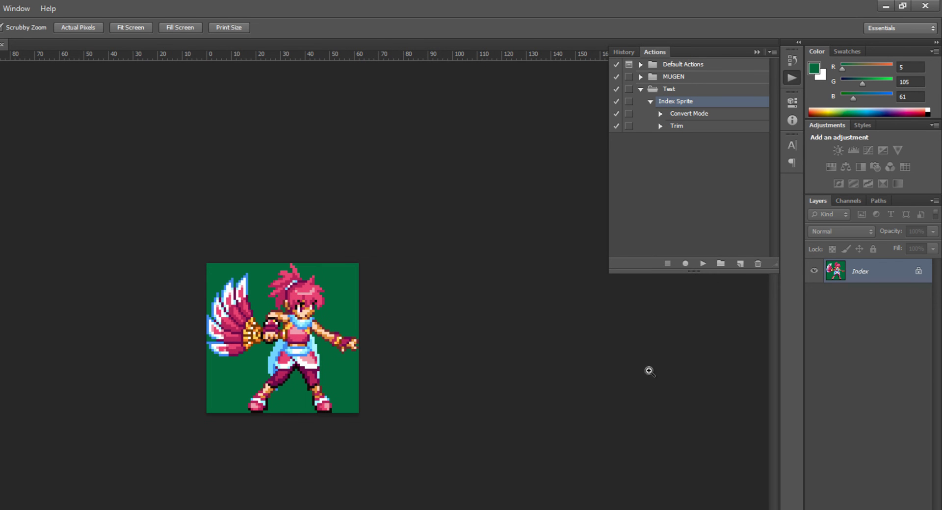
{"action": "key", "text": "ctrl+shift+s"}
{"action": "type", "text": "sta"}
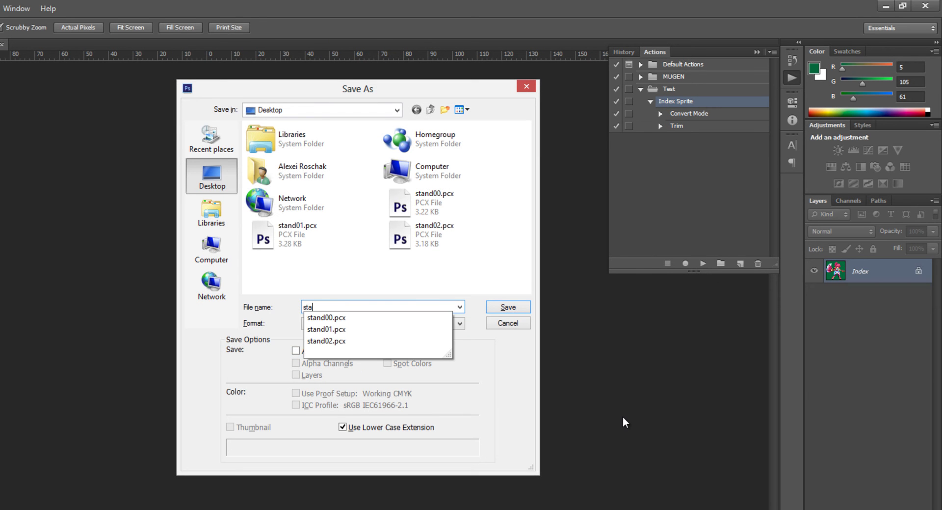
{"action": "type", "text": "nd03"}
{"action": "key", "text": "Return"}
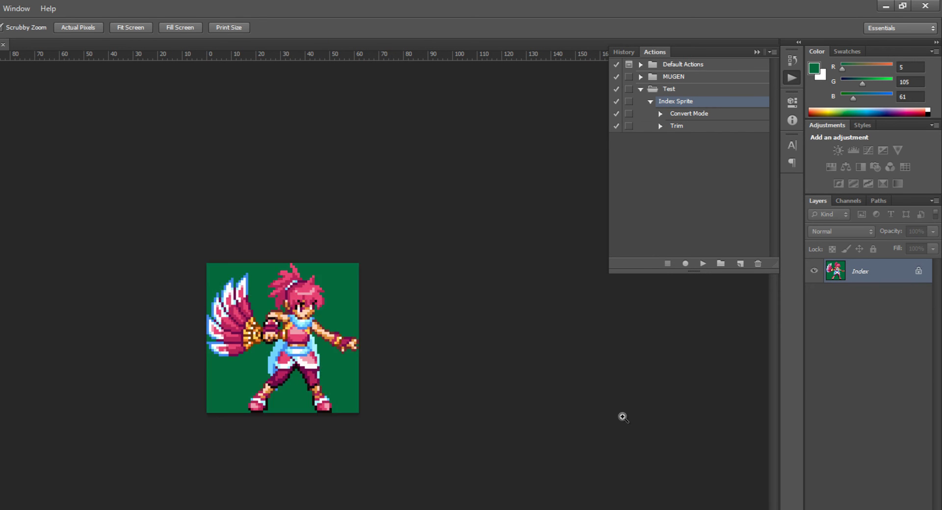
{"action": "key", "text": "ctrl+w"}
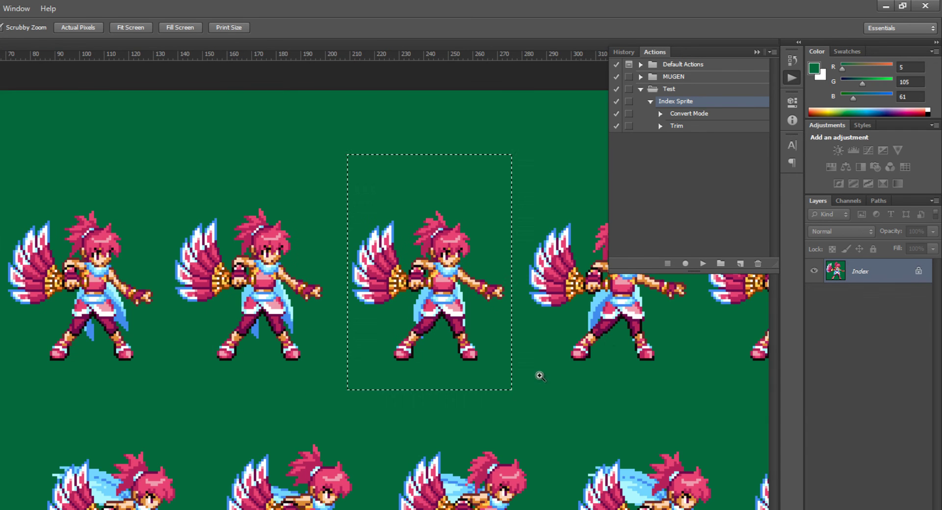
Step: Cut the next sprite into a new document, run Index Sprite, and save as stand04.pcx
{"action": "left_click_drag", "start_coordinate": [540, 379], "coordinate": [231, 314]}
{"action": "key", "text": "m"}
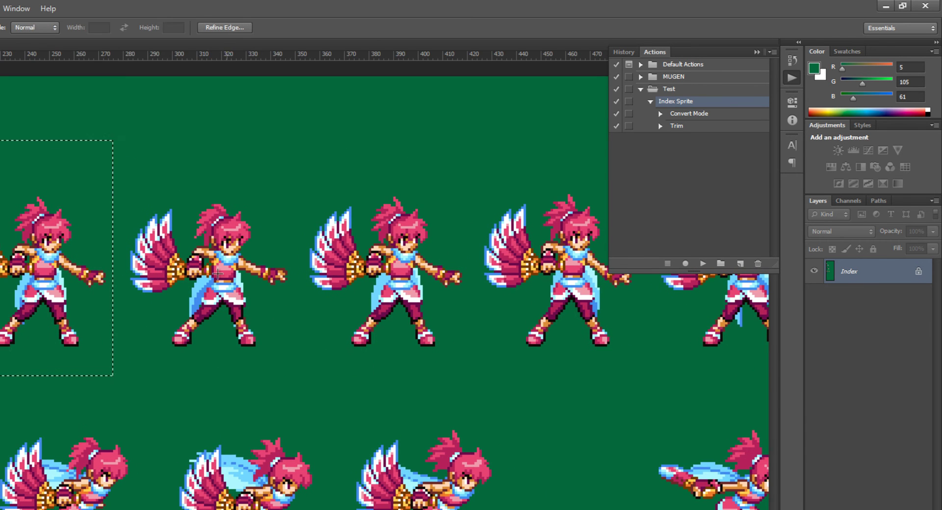
{"action": "left_click_drag", "start_coordinate": [118, 138], "coordinate": [300, 381]}
{"action": "key", "text": "ctrl+c"}
{"action": "key", "text": "ctrl+n"}
{"action": "key", "text": "Return"}
{"action": "key", "text": "ctrl+v"}
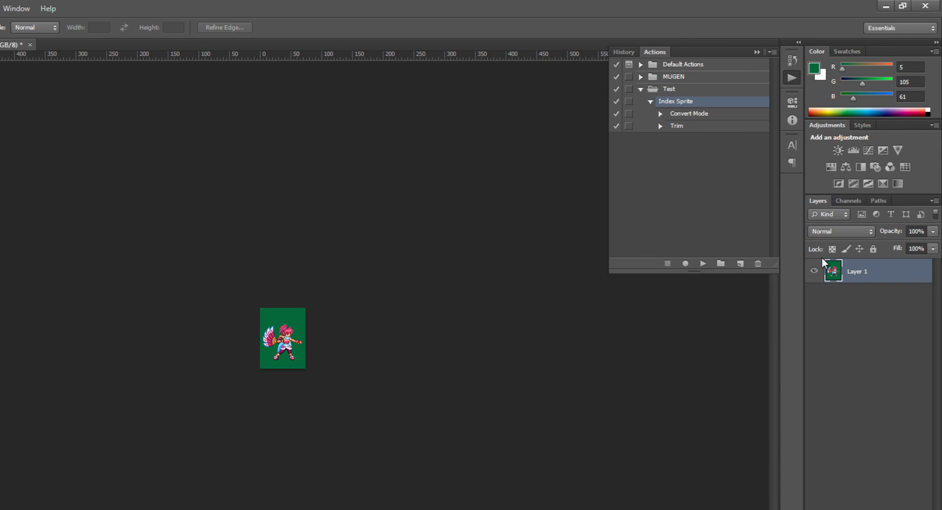
{"action": "left_click", "coordinate": [703, 264]}
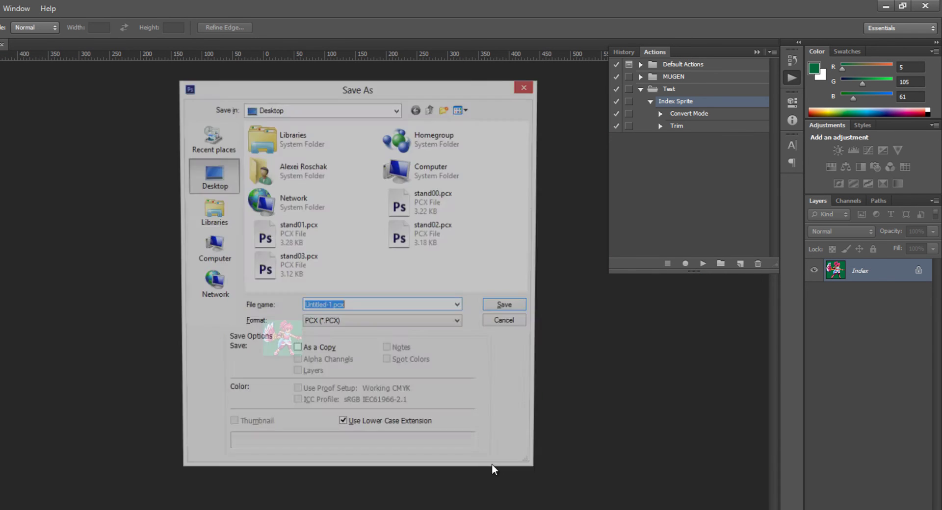
{"action": "type", "text": "stand"}
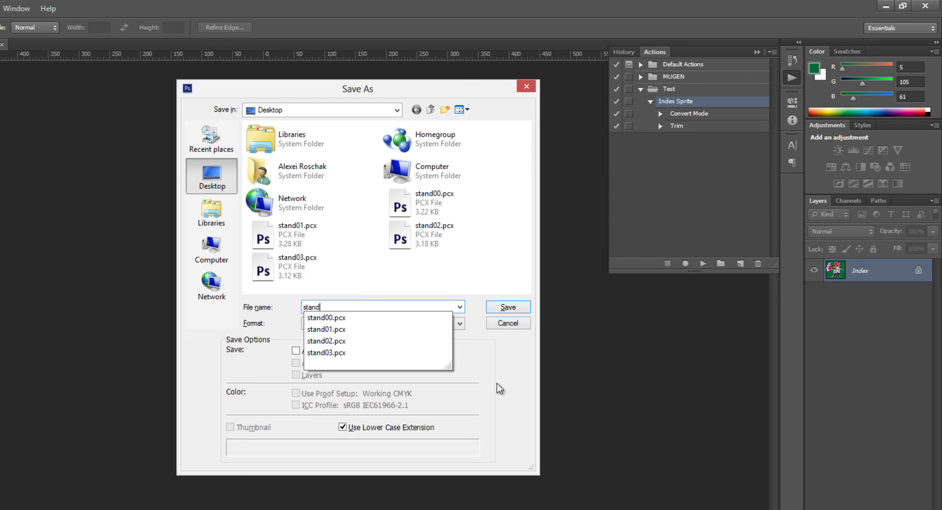
{"action": "type", "text": "04"}
{"action": "key", "text": "Return"}
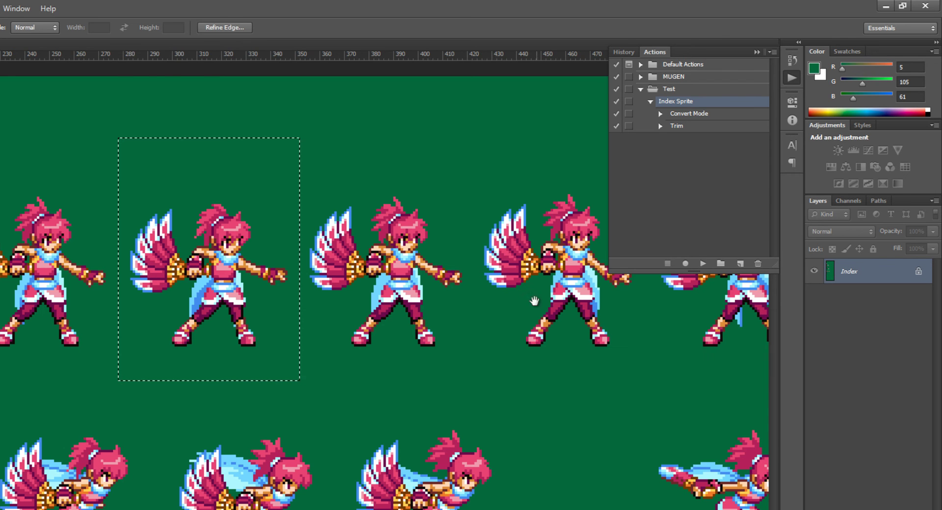
Step: Copy the following sprite to a new document, index it, and save as stand05.pcx
{"action": "scroll", "coordinate": [380, 267], "scroll_direction": "right", "scroll_amount": 3}
{"action": "left_click_drag", "start_coordinate": [185, 113], "coordinate": [353, 363]}
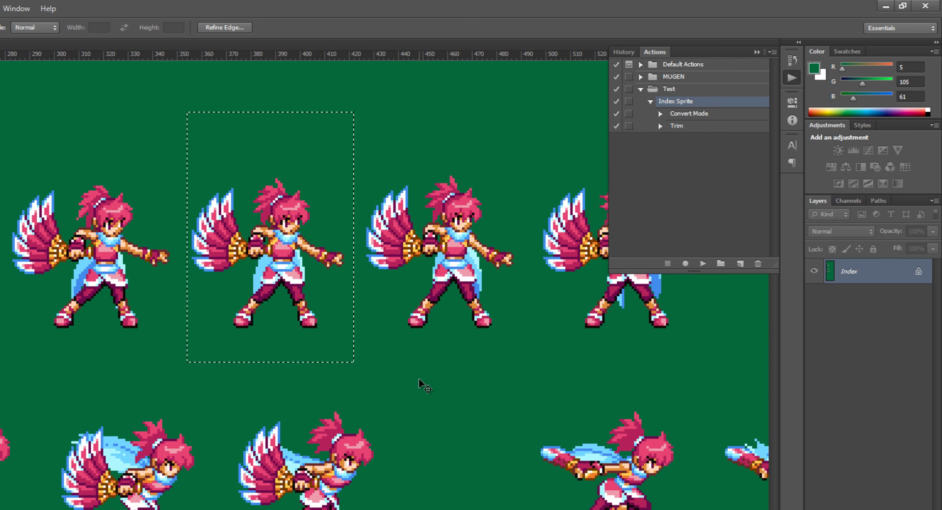
{"action": "key", "text": "F2"}
{"action": "left_click", "coordinate": [702, 263]}
{"action": "key", "text": "ctrl+shift+s"}
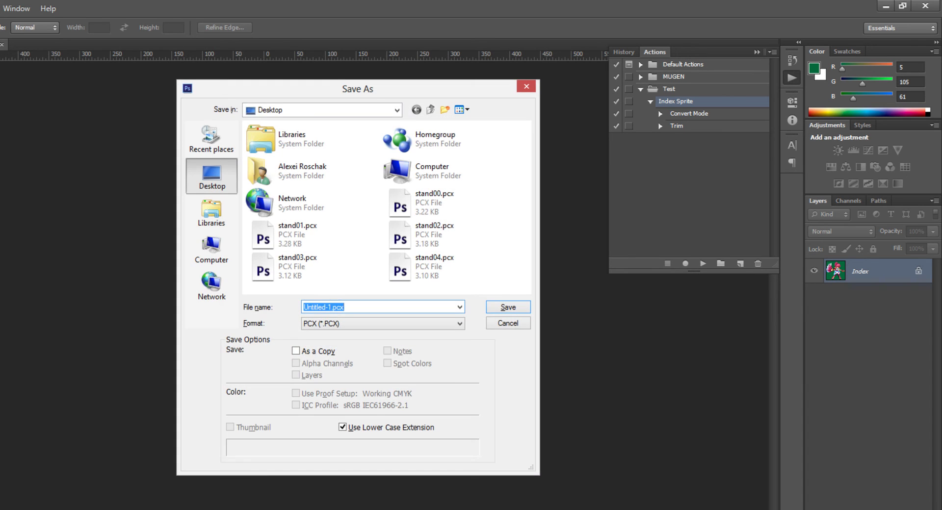
{"action": "type", "text": "stand05"}
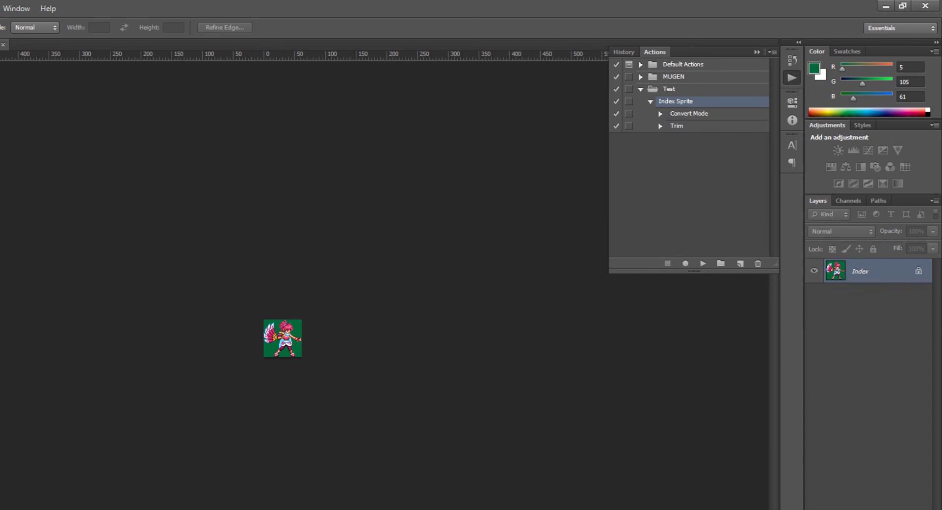
{"action": "key", "text": "ctrl+Tab"}
Step: Copy the second standing sprite to a new document, run Index Sprite, and save it as stand06.pcx
{"action": "left_click_drag", "start_coordinate": [512, 354], "coordinate": [323, 405]}
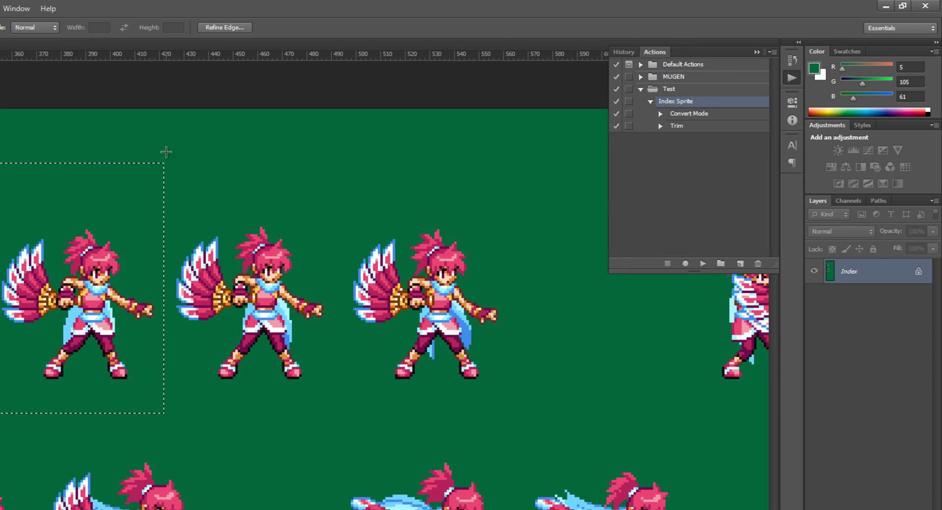
{"action": "left_click_drag", "start_coordinate": [164, 150], "coordinate": [332, 425]}
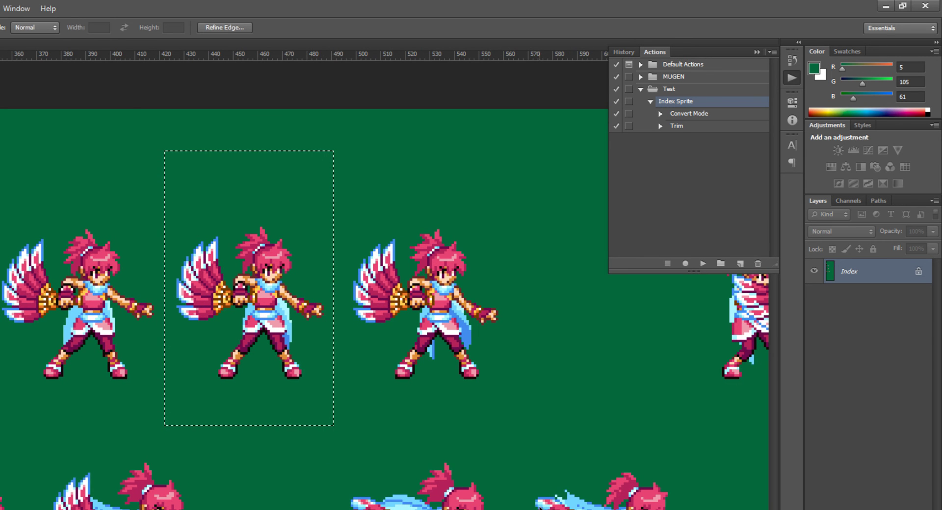
{"action": "key", "text": "ctrl+c"}
{"action": "key", "text": "ctrl+n"}
{"action": "key", "text": "Return"}
{"action": "key", "text": "ctrl+v"}
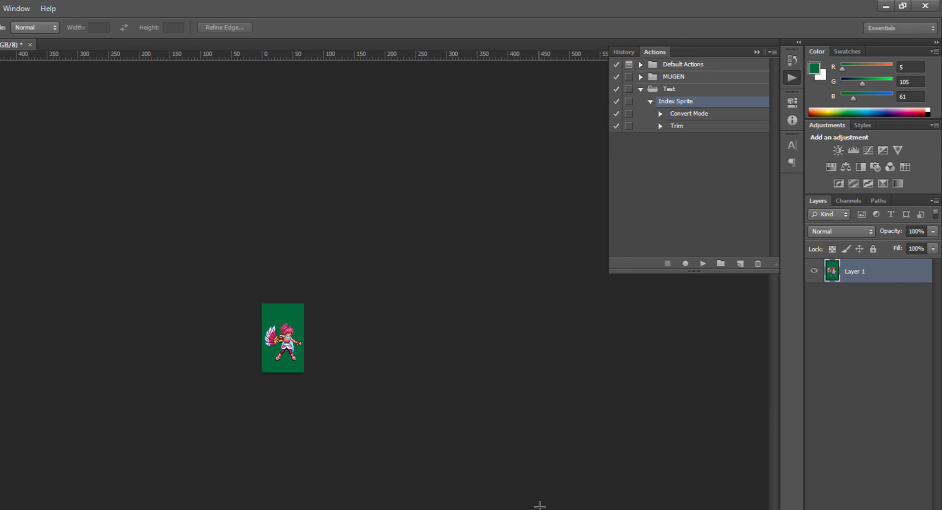
{"action": "left_click", "coordinate": [703, 265]}
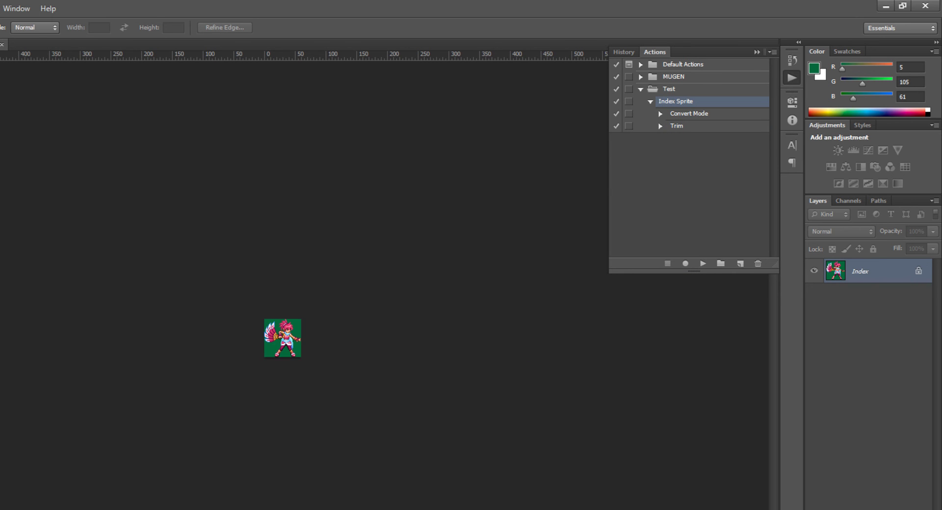
{"action": "type", "text": "stan"}
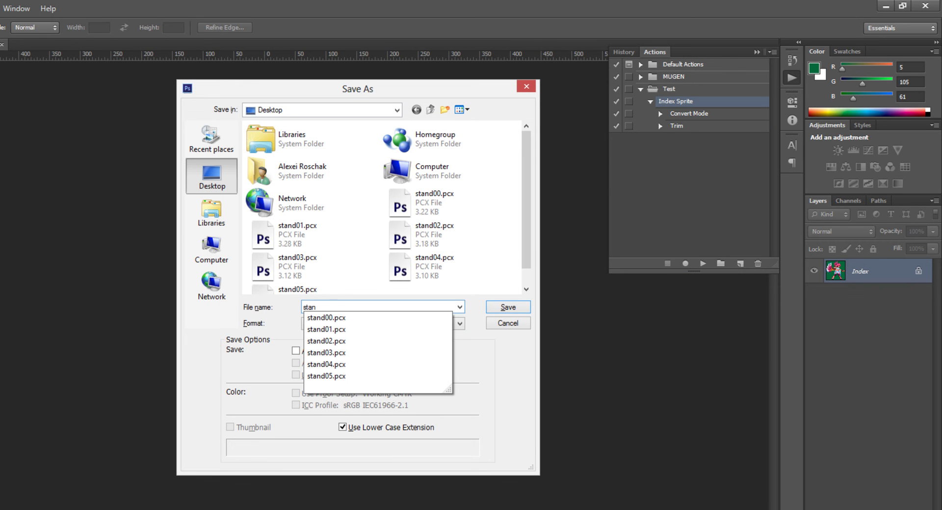
{"action": "type", "text": "d06"}
{"action": "key", "text": "Return"}
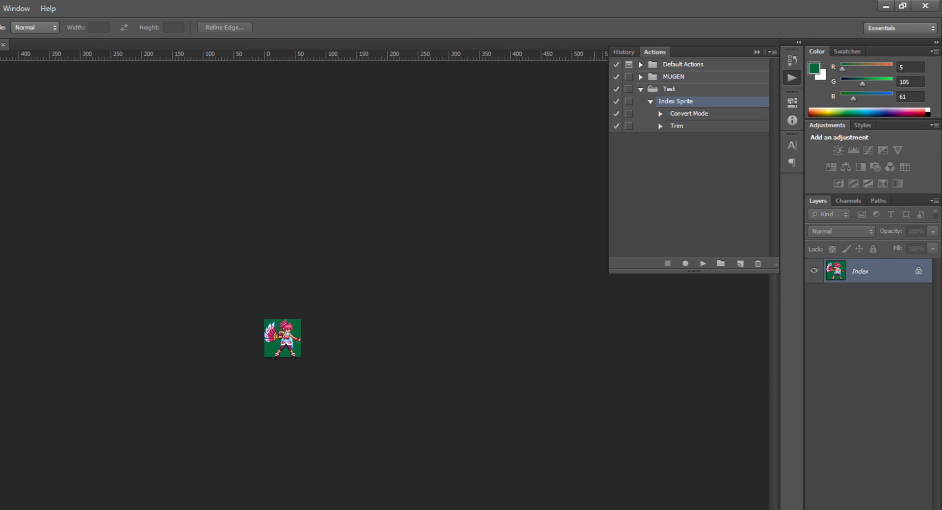
{"action": "key", "text": "ctrl+w"}
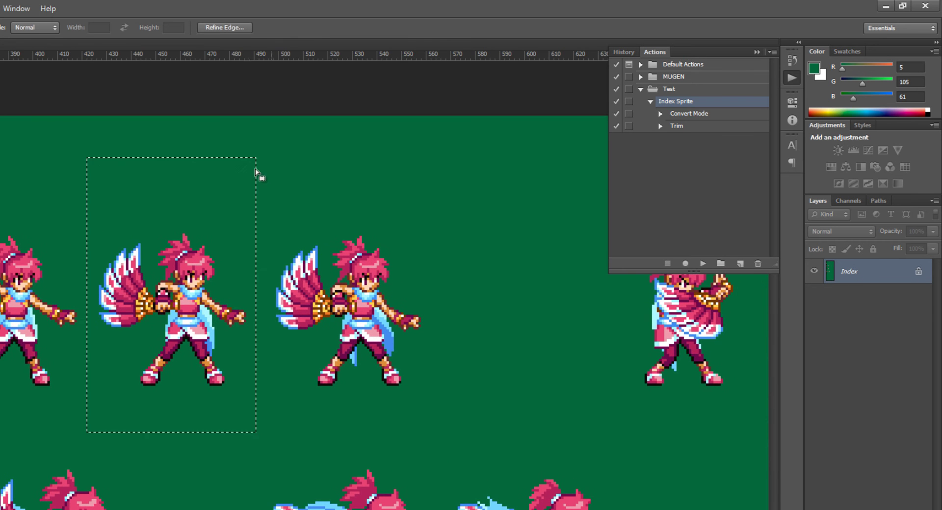
Step: Copy the third standing sprite to a new document, run Index Sprite, save as stand07.pcx, and close it
{"action": "left_click_drag", "start_coordinate": [263, 170], "coordinate": [269, 195]}
{"action": "left_click_drag", "start_coordinate": [283, 271], "coordinate": [431, 409]}
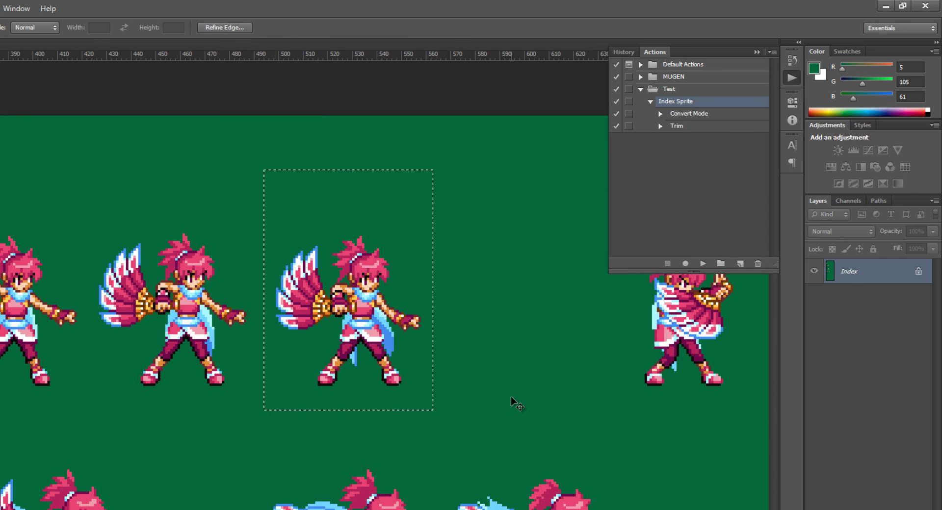
{"action": "key", "text": "ctrl+c"}
{"action": "key", "text": "ctrl+n"}
{"action": "key", "text": "Return"}
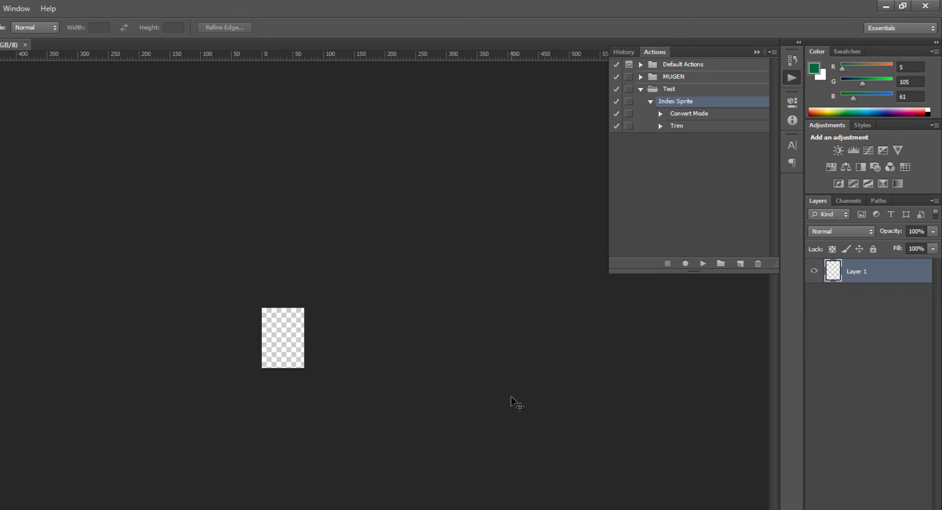
{"action": "key", "text": "ctrl+v"}
{"action": "left_click", "coordinate": [702, 263]}
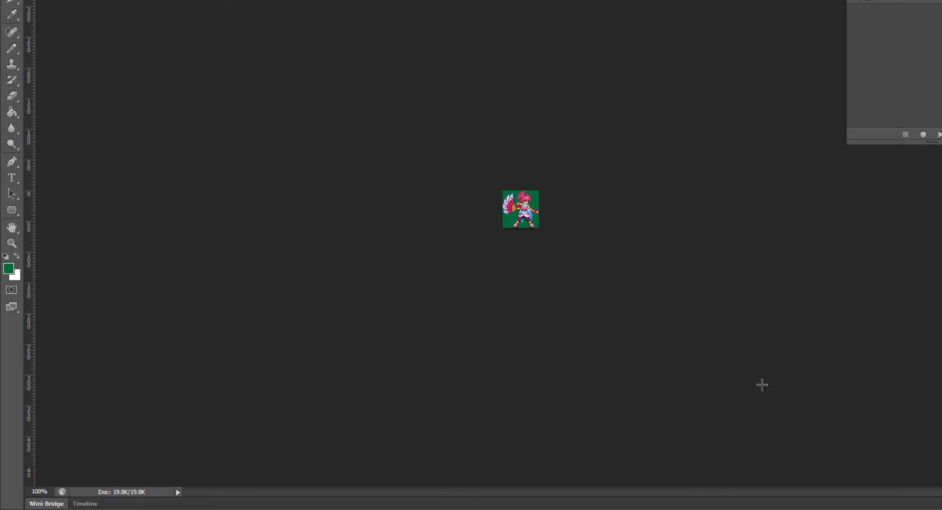
{"action": "key", "text": "ctrl+shift+s"}
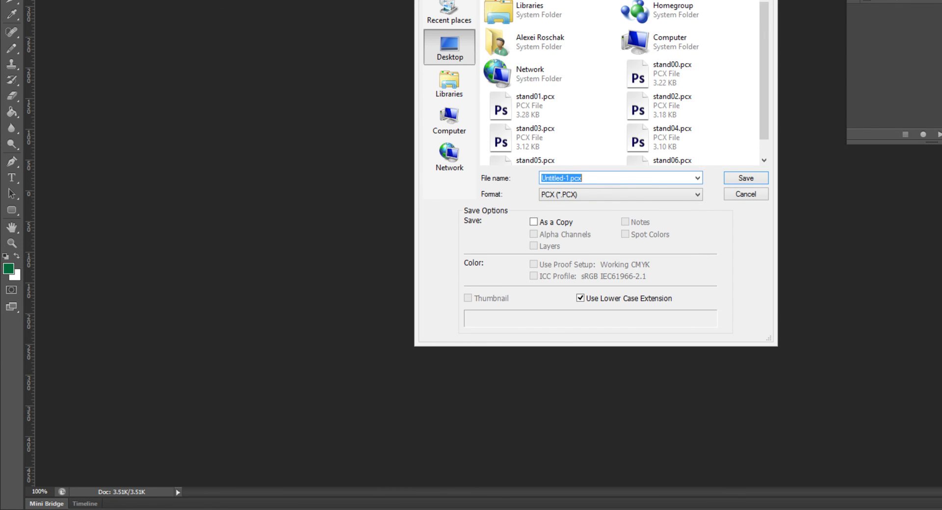
{"action": "type", "text": "stand"}
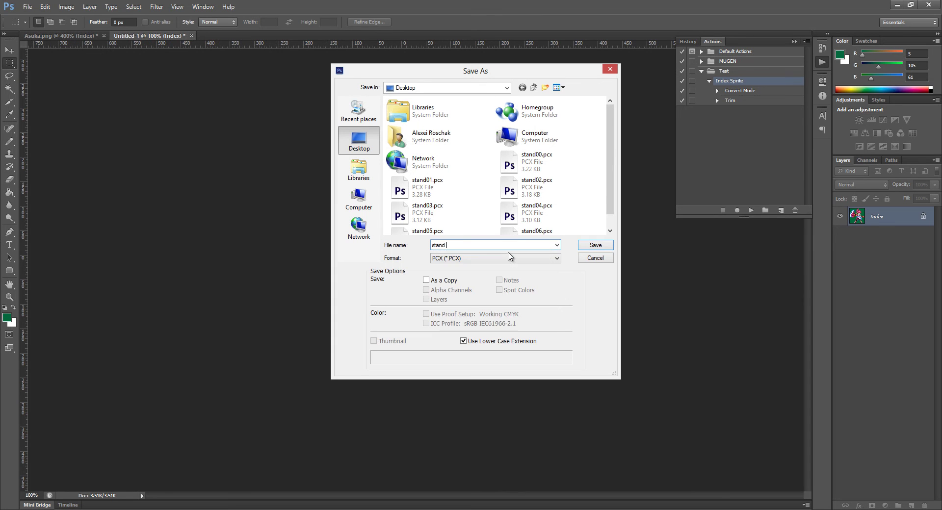
{"action": "key", "text": "BackSpace"}
{"action": "type", "text": "07"}
{"action": "key", "text": "Return"}
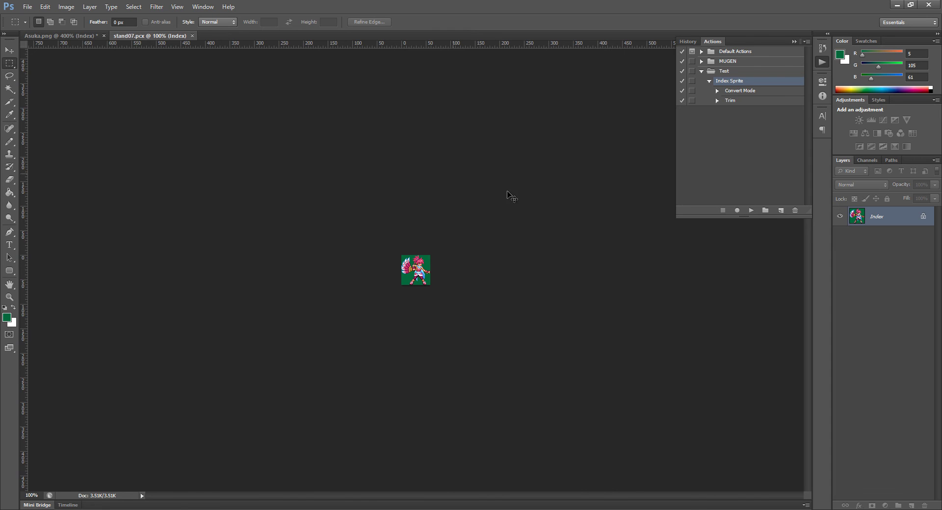
{"action": "key", "text": "ctrl+w"}
Step: Pan and scroll across the Asuka.png sheet, toggling the rulers, to review the other sprites
{"action": "mouse_move", "coordinate": [603, 265]}
{"action": "left_mouse_down"}
{"action": "mouse_move", "coordinate": [368, 269]}
{"action": "mouse_move", "coordinate": [493, 230]}
{"action": "mouse_move", "coordinate": [687, 255]}
{"action": "mouse_move", "coordinate": [588, 275]}
{"action": "mouse_move", "coordinate": [399, 260]}
{"action": "mouse_move", "coordinate": [201, 340]}
{"action": "left_mouse_up"}
{"action": "mouse_move", "coordinate": [561, 303]}
{"action": "left_mouse_down"}
{"action": "mouse_move", "coordinate": [311, 166]}
{"action": "mouse_move", "coordinate": [399, 294]}
{"action": "mouse_move", "coordinate": [593, 265]}
{"action": "mouse_move", "coordinate": [410, 138]}
{"action": "left_mouse_up"}
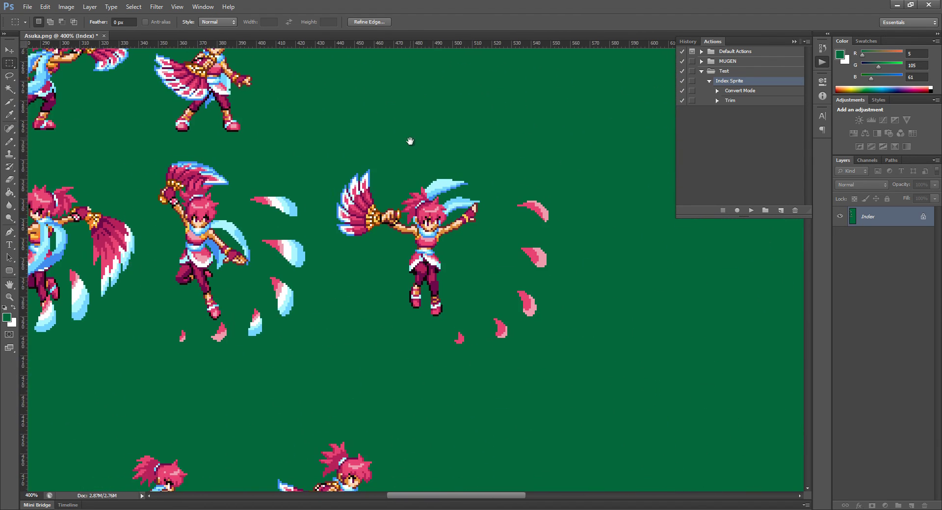
{"action": "left_click_drag", "start_coordinate": [327, 132], "coordinate": [308, 280]}
{"action": "scroll", "coordinate": [436, 295], "scroll_direction": "down", "scroll_amount": 15}
{"action": "scroll", "coordinate": [252, 280], "scroll_direction": "up", "scroll_amount": 5}
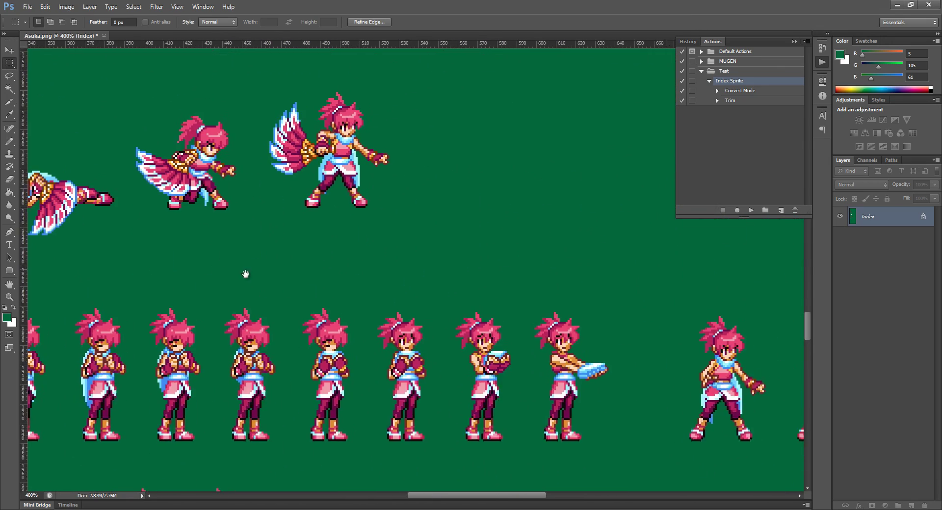
{"action": "scroll", "coordinate": [496, 322], "scroll_direction": "left", "scroll_amount": 8}
{"action": "scroll", "coordinate": [203, 276], "scroll_direction": "left", "scroll_amount": 6}
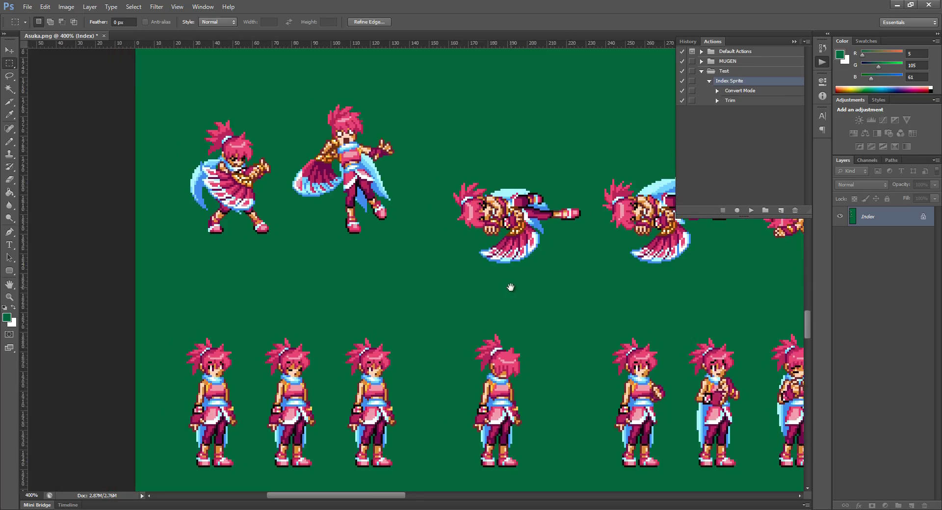
{"action": "scroll", "coordinate": [486, 282], "scroll_direction": "down", "scroll_amount": 8}
{"action": "scroll", "coordinate": [408, 310], "scroll_direction": "down", "scroll_amount": 10}
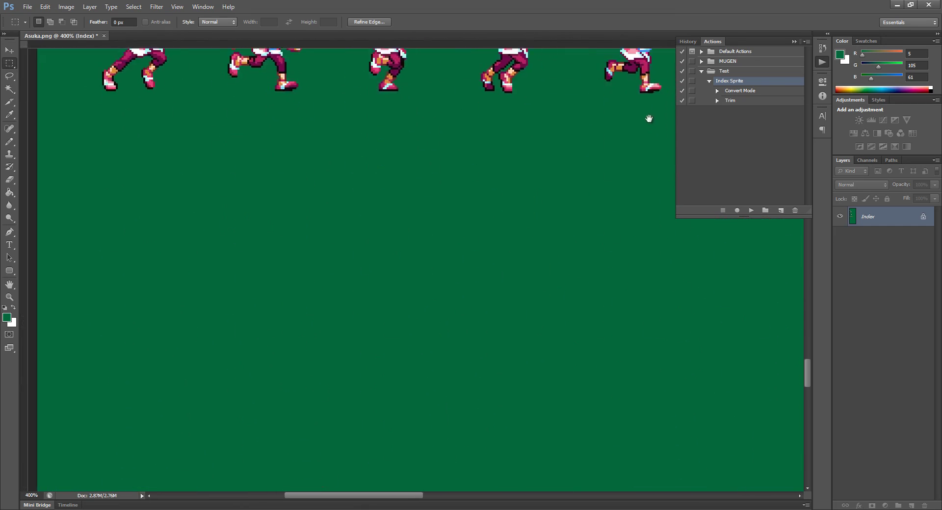
{"action": "left_click_drag", "start_coordinate": [648, 117], "coordinate": [362, 311]}
{"action": "key", "text": "ctrl+r"}
{"action": "scroll", "coordinate": [492, 143], "scroll_direction": "up", "scroll_amount": 12}
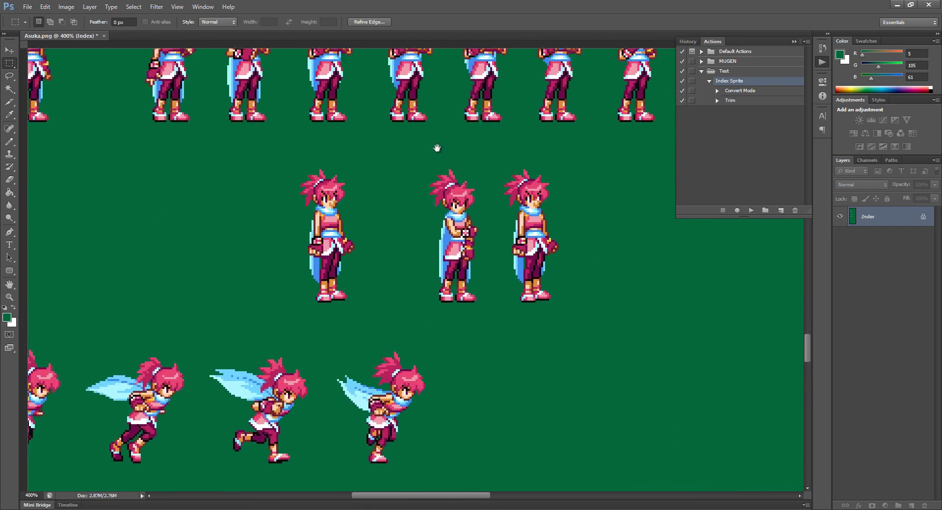
{"action": "scroll", "coordinate": [433, 206], "scroll_direction": "up", "scroll_amount": 10}
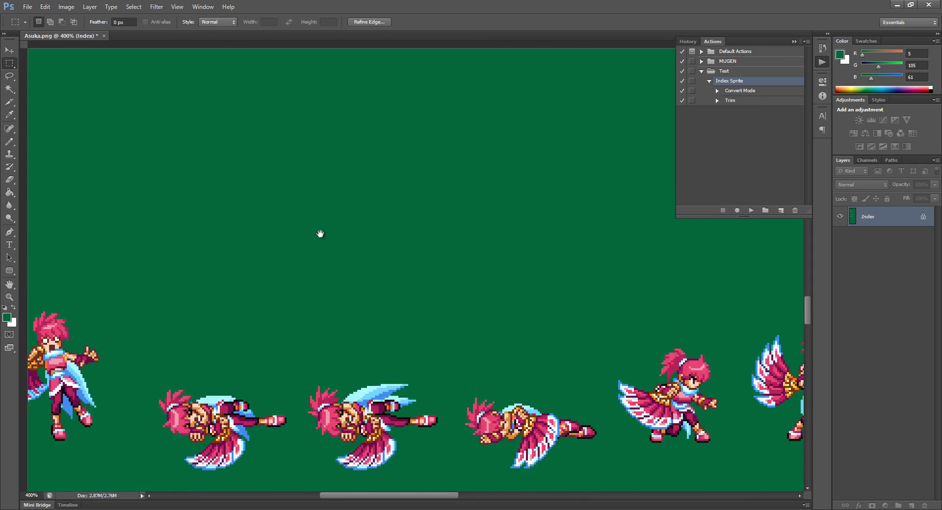
{"action": "scroll", "coordinate": [239, 236], "scroll_direction": "left", "scroll_amount": 6}
{"action": "scroll", "coordinate": [438, 98], "scroll_direction": "right", "scroll_amount": 5}
{"action": "scroll", "coordinate": [362, 217], "scroll_direction": "down", "scroll_amount": 15}
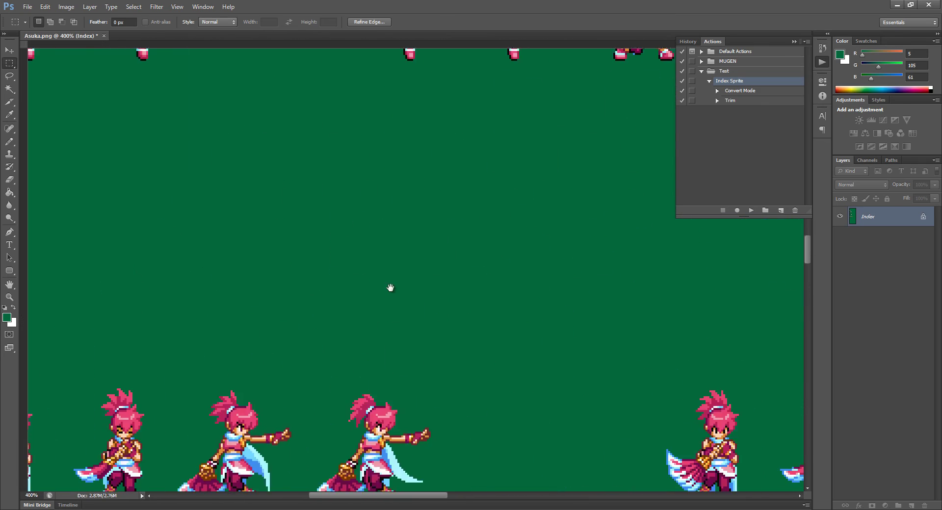
{"action": "scroll", "coordinate": [336, 254], "scroll_direction": "up", "scroll_amount": 10}
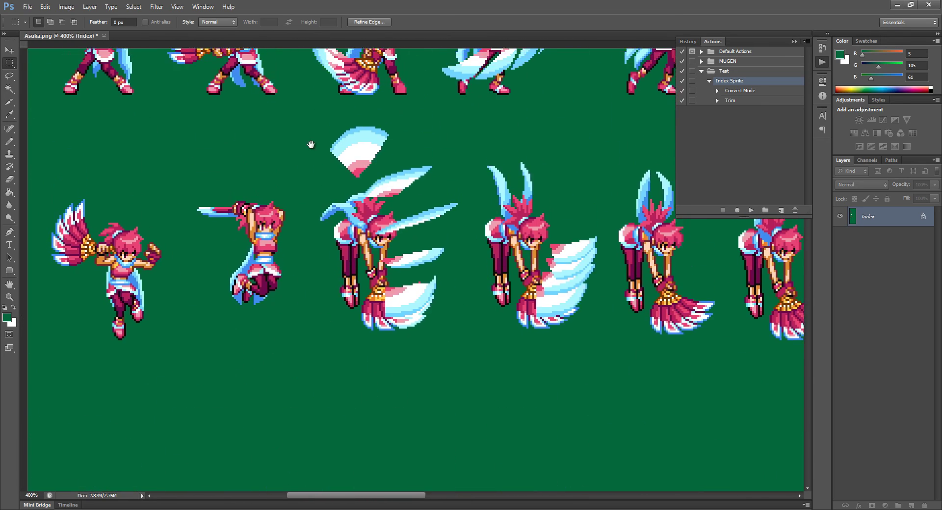
Step: Toggle the rulers again and collapse the Actions panel so the sprite rows fill the workspace
{"action": "key", "text": "ctrl+r"}
{"action": "scroll", "coordinate": [547, 284], "scroll_direction": "right", "scroll_amount": 5}
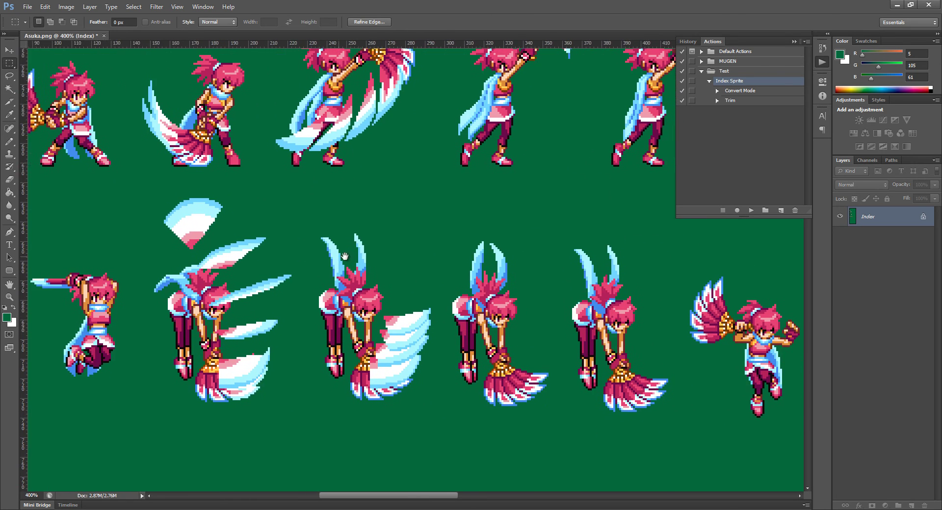
{"action": "scroll", "coordinate": [509, 227], "scroll_direction": "up", "scroll_amount": 2}
{"action": "scroll", "coordinate": [505, 297], "scroll_direction": "left", "scroll_amount": 5}
{"action": "scroll", "coordinate": [485, 255], "scroll_direction": "up", "scroll_amount": 2}
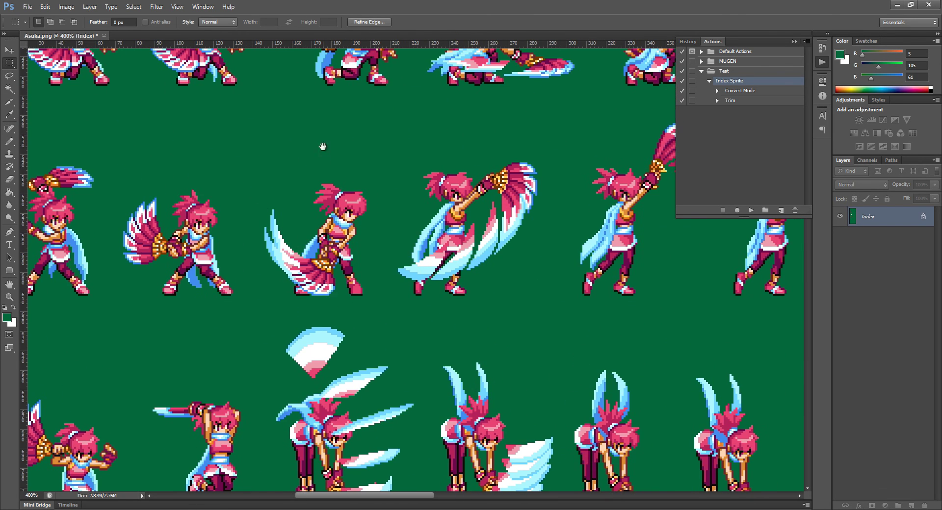
{"action": "scroll", "coordinate": [387, 323], "scroll_direction": "up", "scroll_amount": 10}
{"action": "scroll", "coordinate": [373, 162], "scroll_direction": "left", "scroll_amount": 4}
{"action": "scroll", "coordinate": [375, 112], "scroll_direction": "up", "scroll_amount": 12}
{"action": "scroll", "coordinate": [358, 219], "scroll_direction": "right", "scroll_amount": 2}
{"action": "scroll", "coordinate": [361, 176], "scroll_direction": "up", "scroll_amount": 6}
{"action": "scroll", "coordinate": [361, 146], "scroll_direction": "down", "scroll_amount": 4}
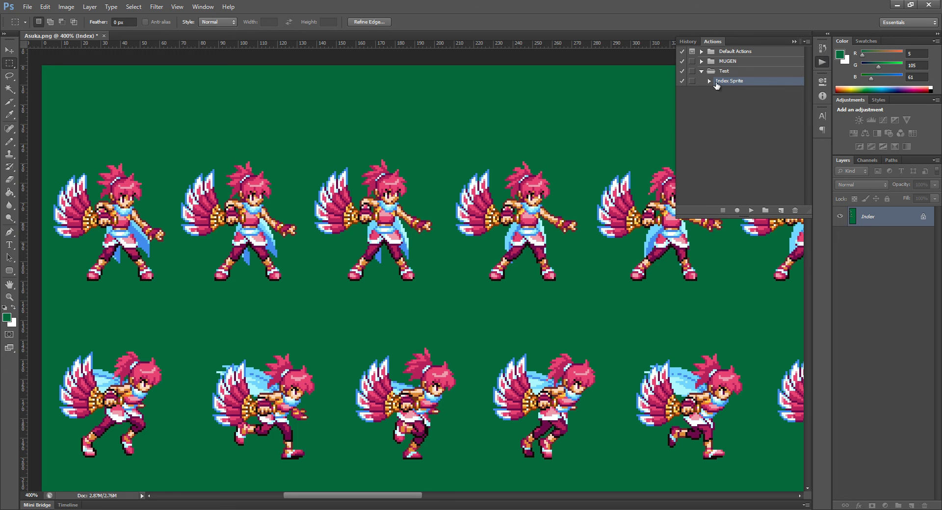
{"action": "left_click", "coordinate": [823, 62]}
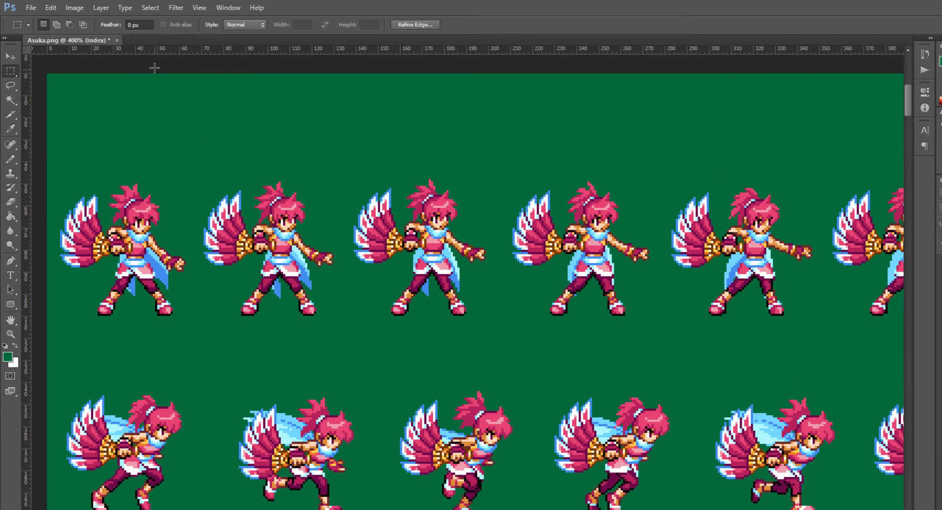